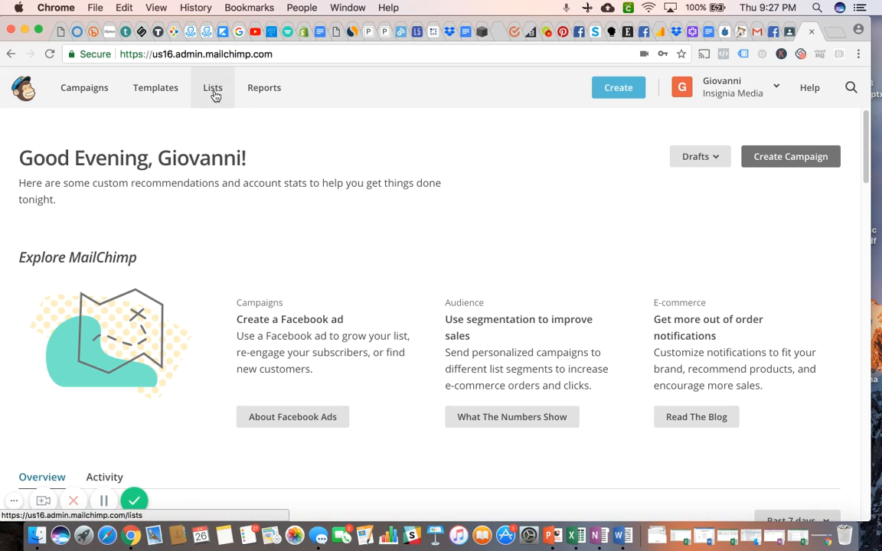
Create a signup landing page named "BizHack Landing Page" that adds contacts to the BizHack Class list.
left_click(618, 88)
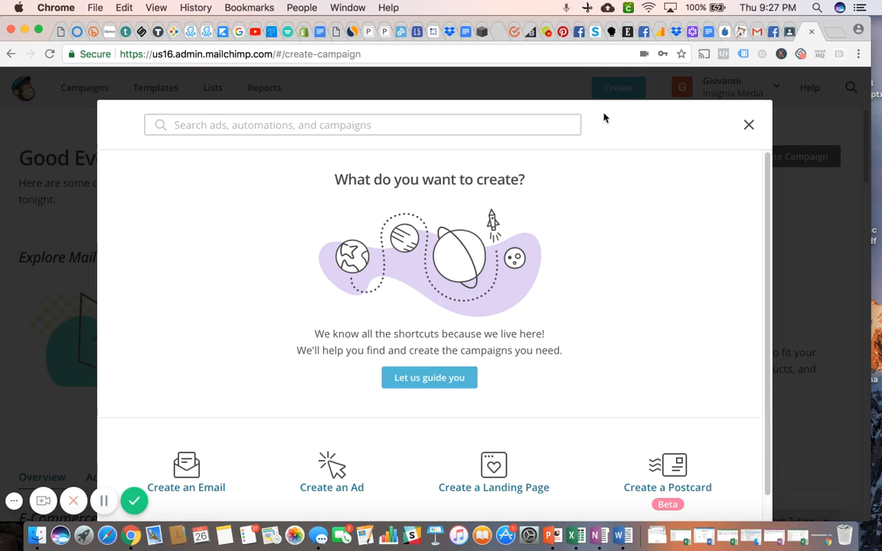
scroll(608, 238, "down", 2)
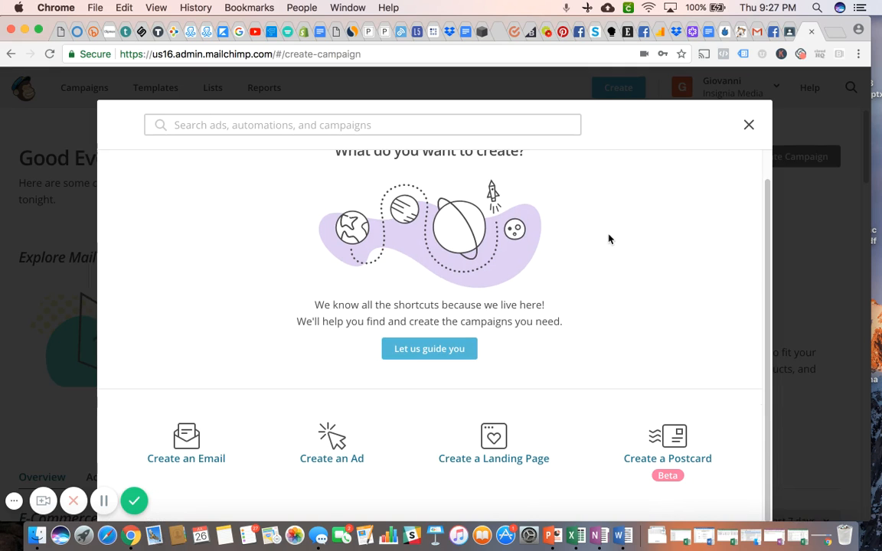
left_click(495, 455)
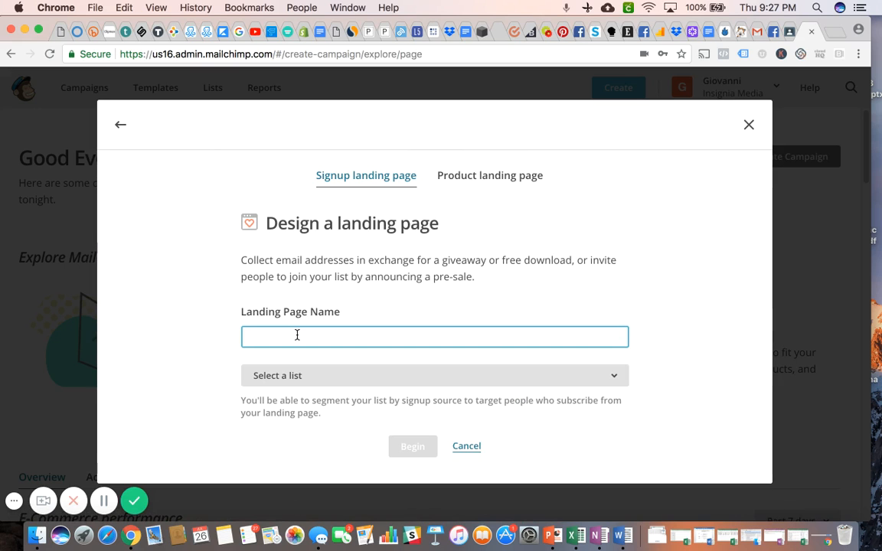
type("B")
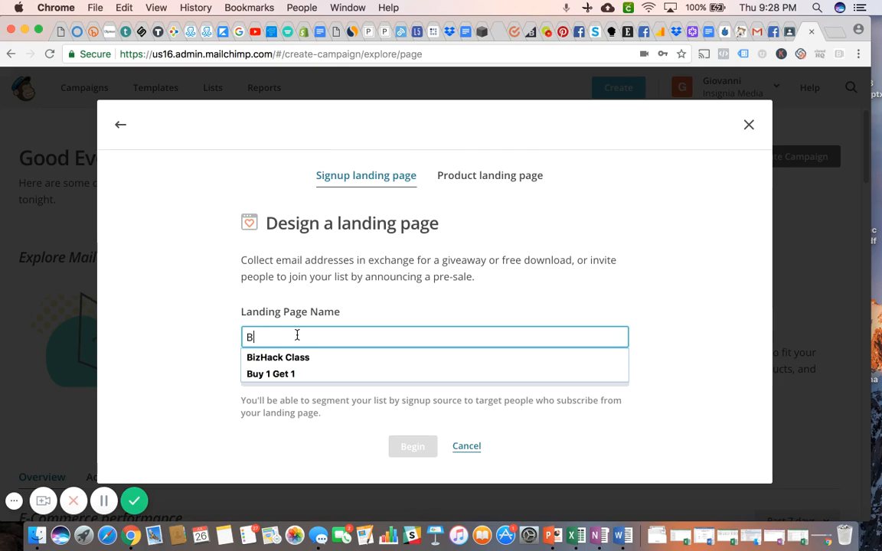
type("izHack ")
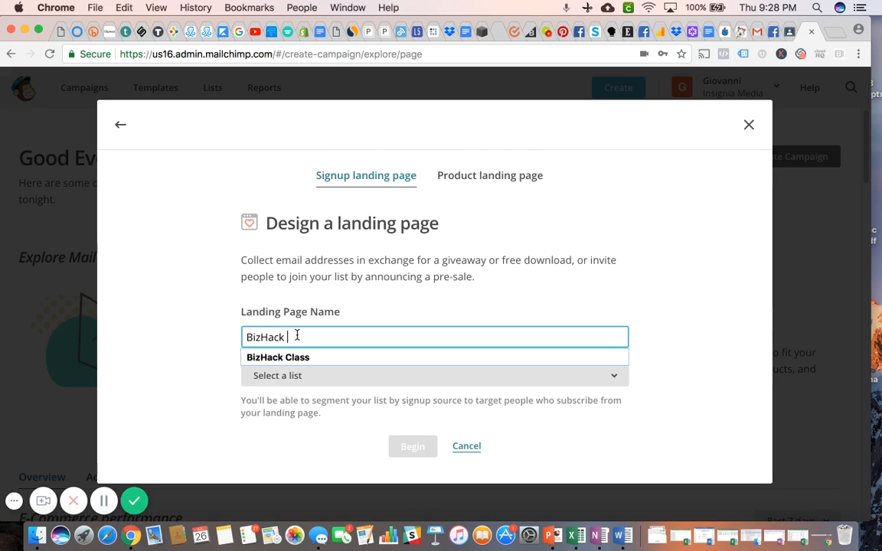
type("Lan")
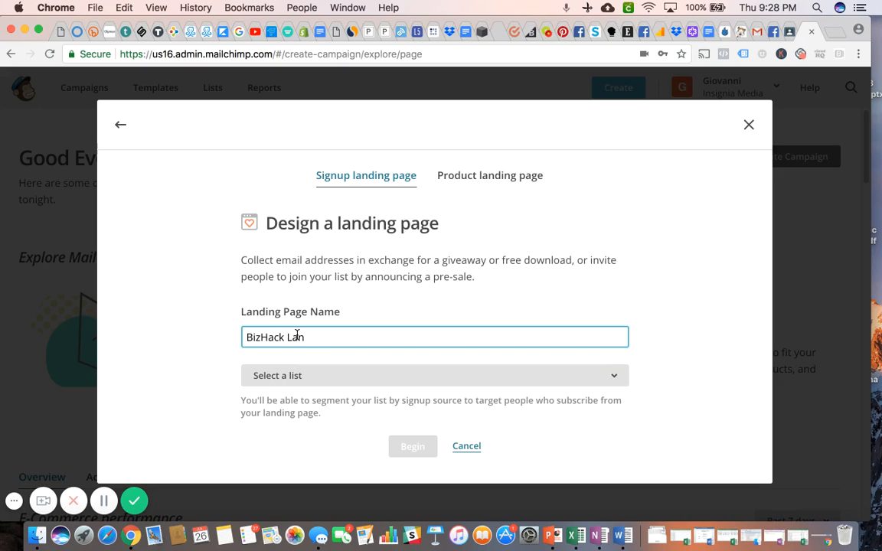
type("ding Page")
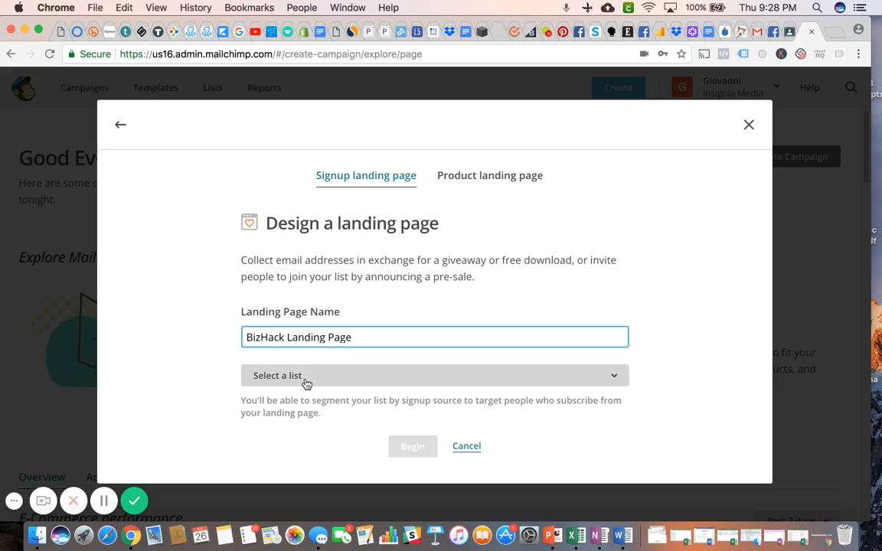
left_click(305, 376)
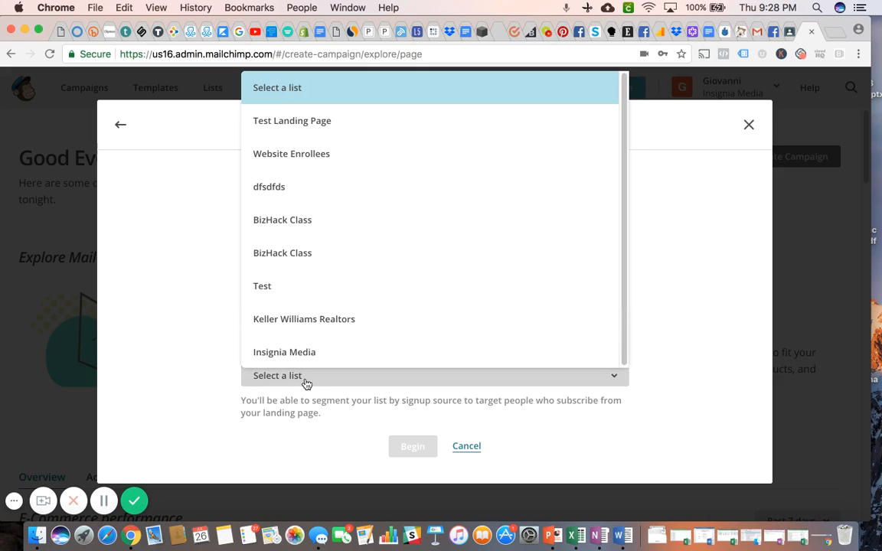
left_click(292, 232)
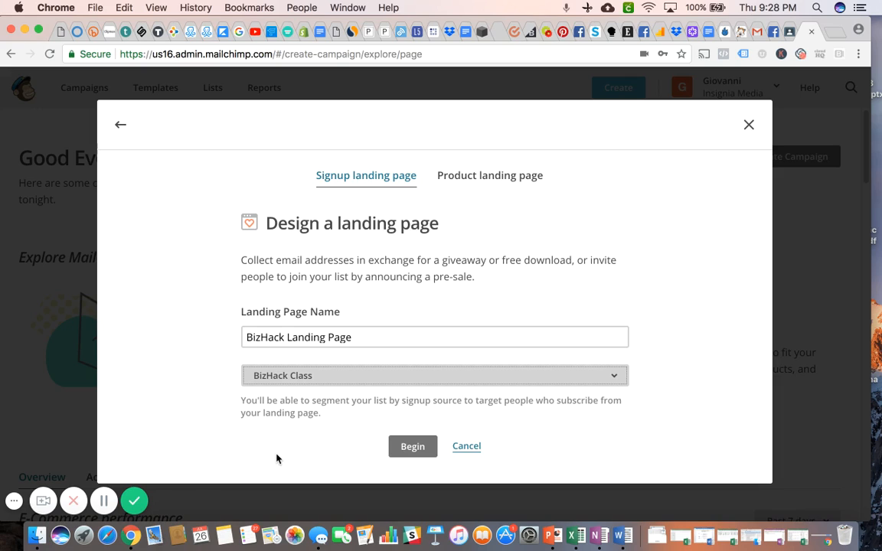
left_click(413, 448)
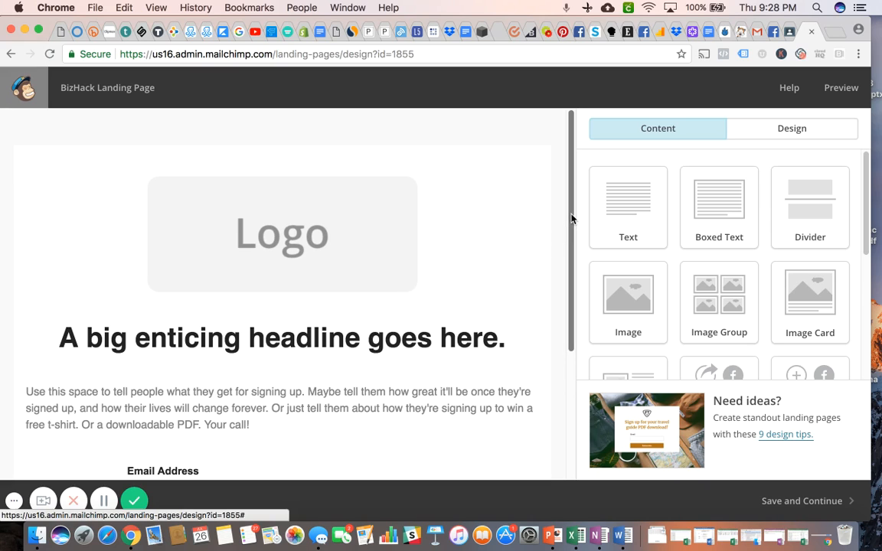
Add First Name, Last Name and Phone Number fields to the signup form, make First Name required, and save the block.
left_click_drag(570, 219, 589, 272)
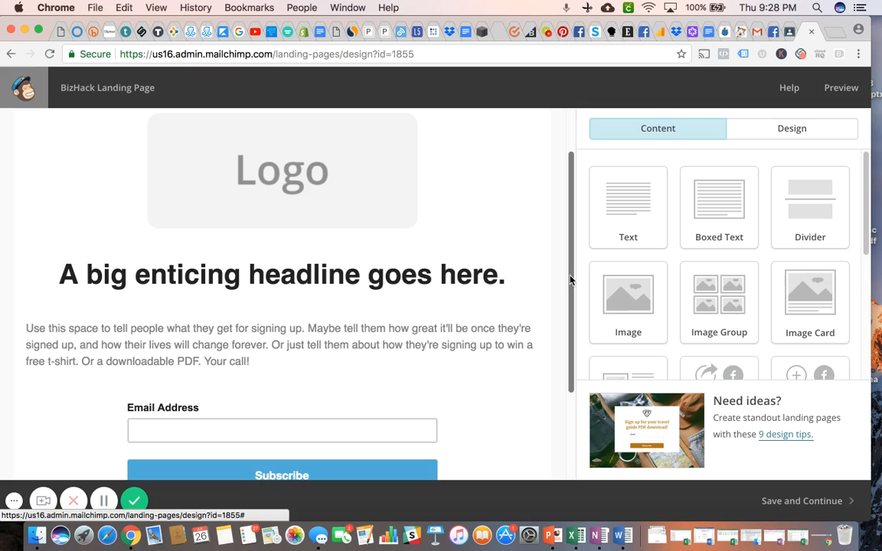
scroll(570, 271, "up", 1)
left_click_drag(568, 264, 570, 223)
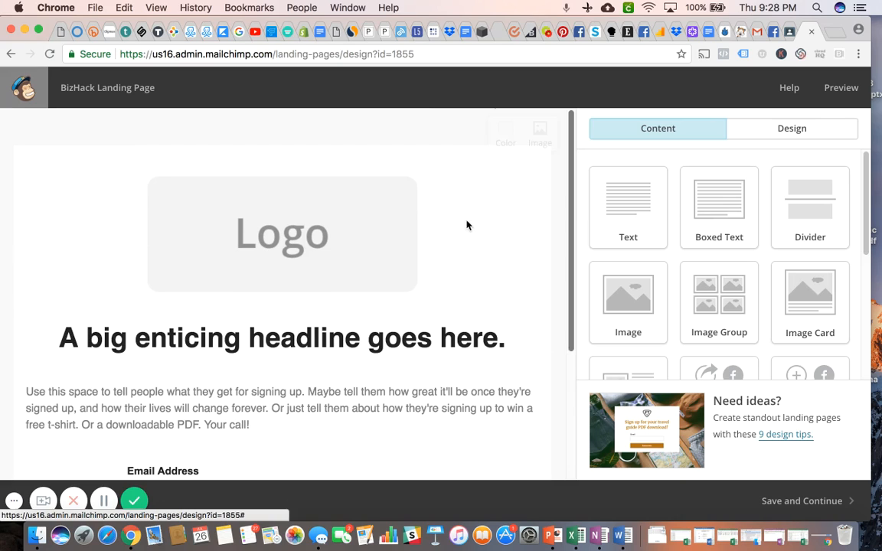
mouse_move(441, 222)
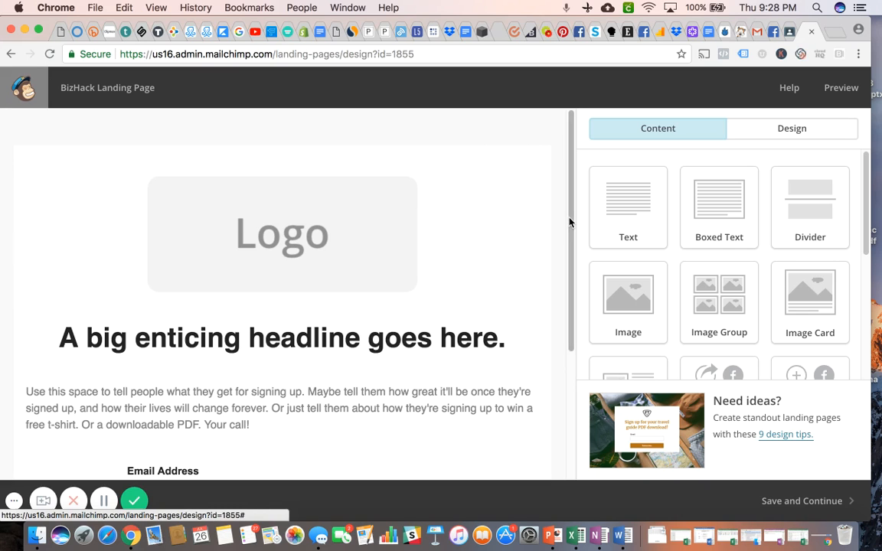
left_click_drag(570, 222, 562, 324)
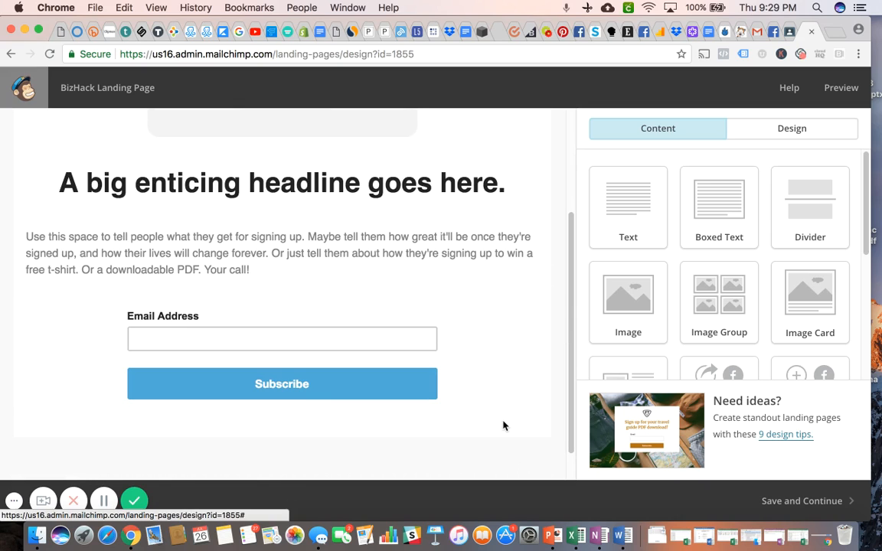
mouse_move(191, 343)
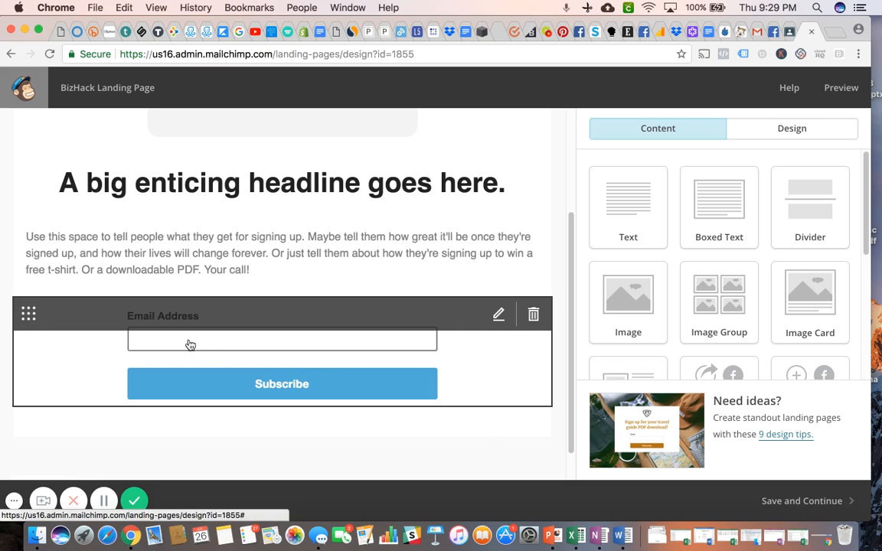
left_click(499, 317)
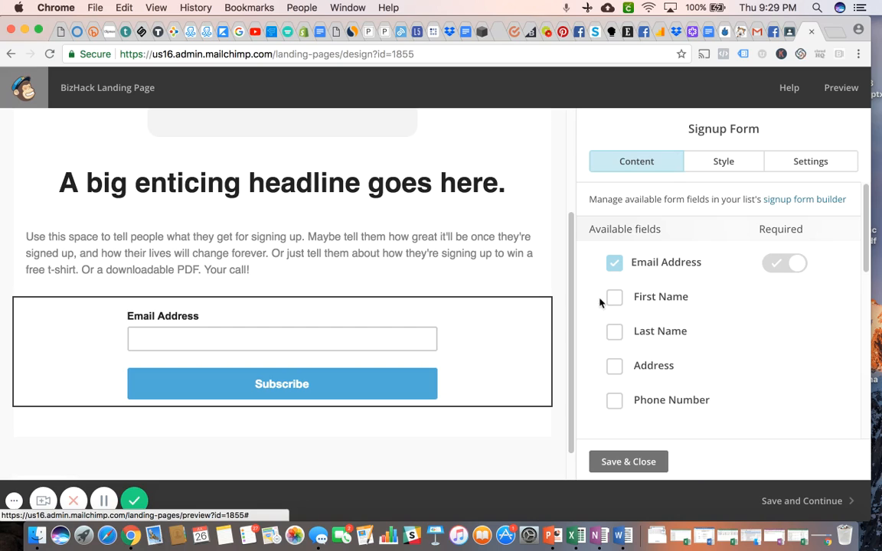
left_click(615, 300)
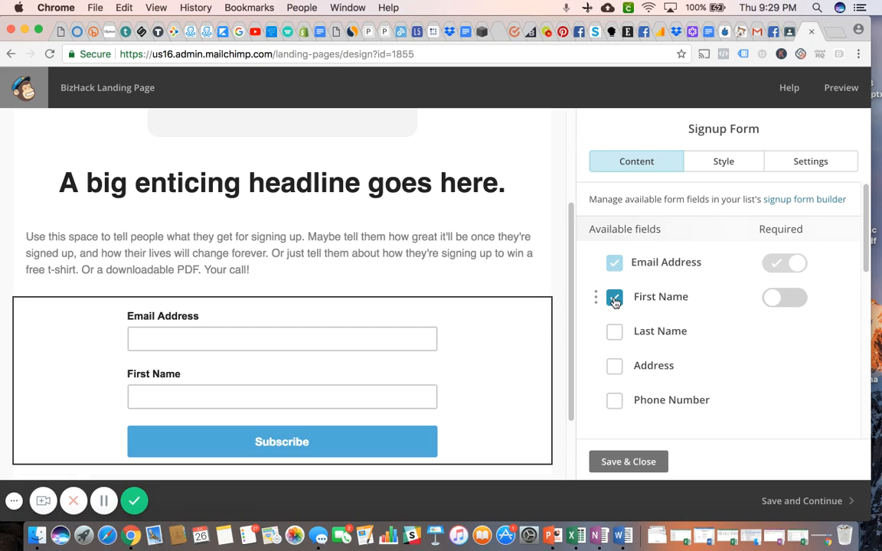
left_click(615, 335)
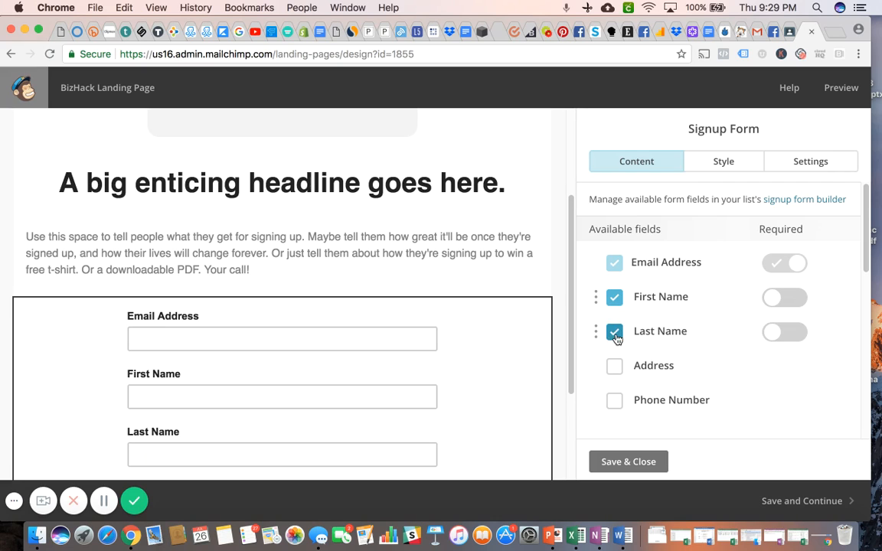
left_click(614, 401)
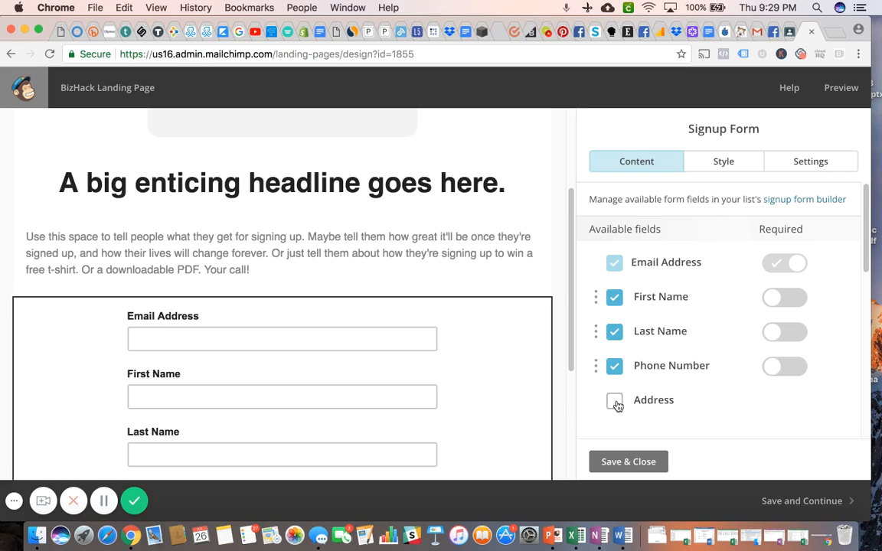
left_click(796, 305)
left_click(628, 463)
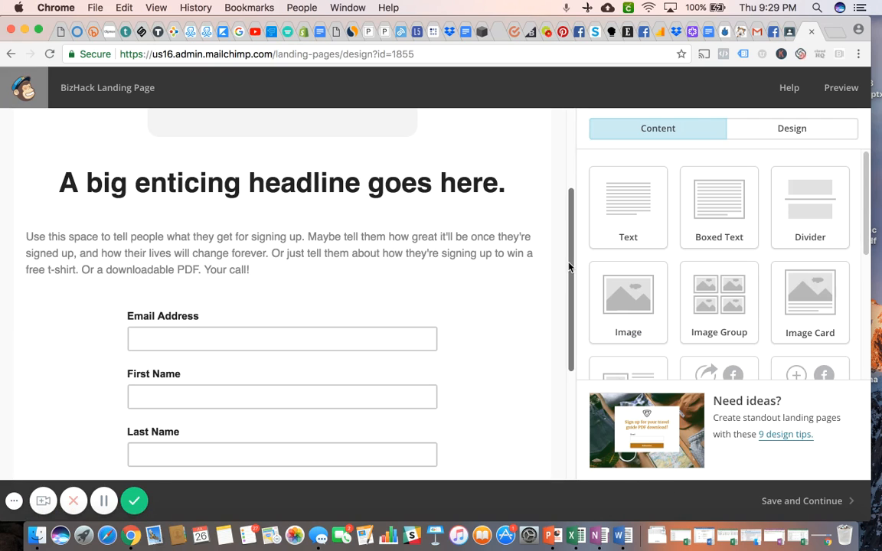
Open the headline text block to view its editing options, and close it without changing the text.
left_click_drag(569, 266, 573, 231)
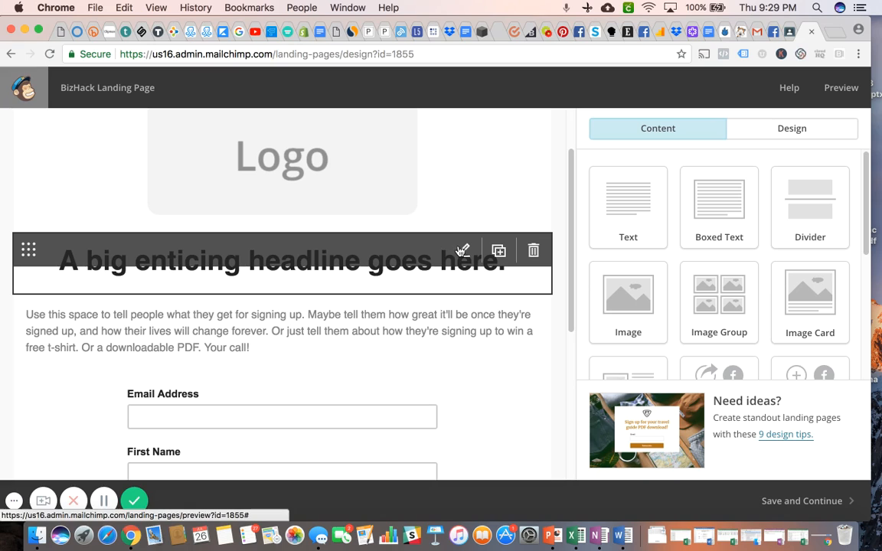
left_click(463, 252)
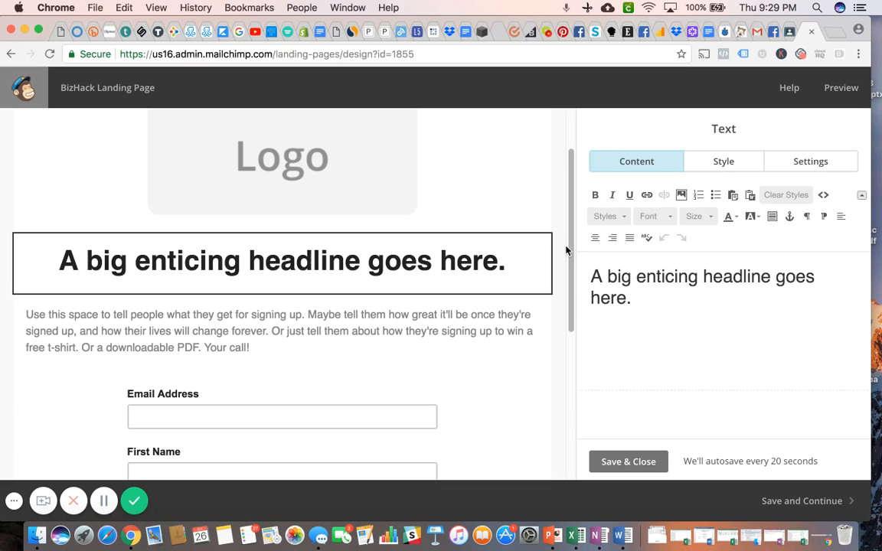
left_click_drag(569, 248, 564, 222)
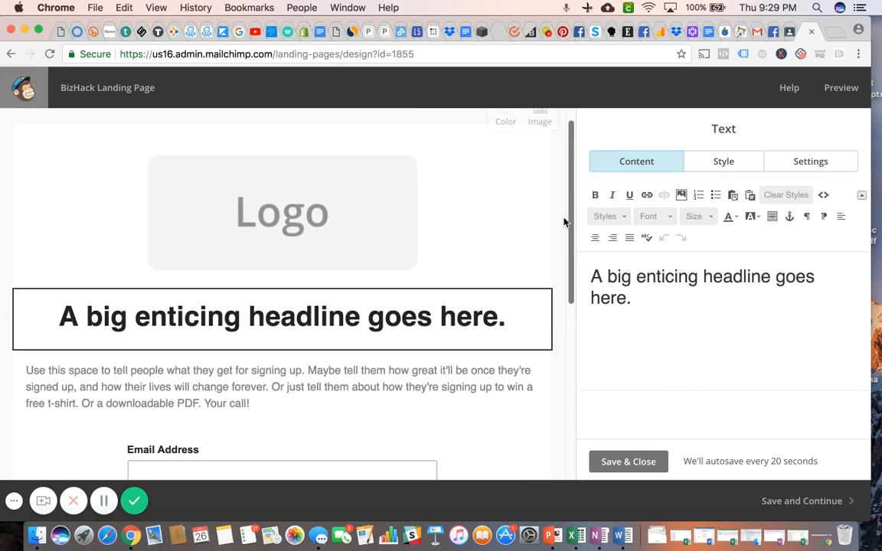
left_click(621, 461)
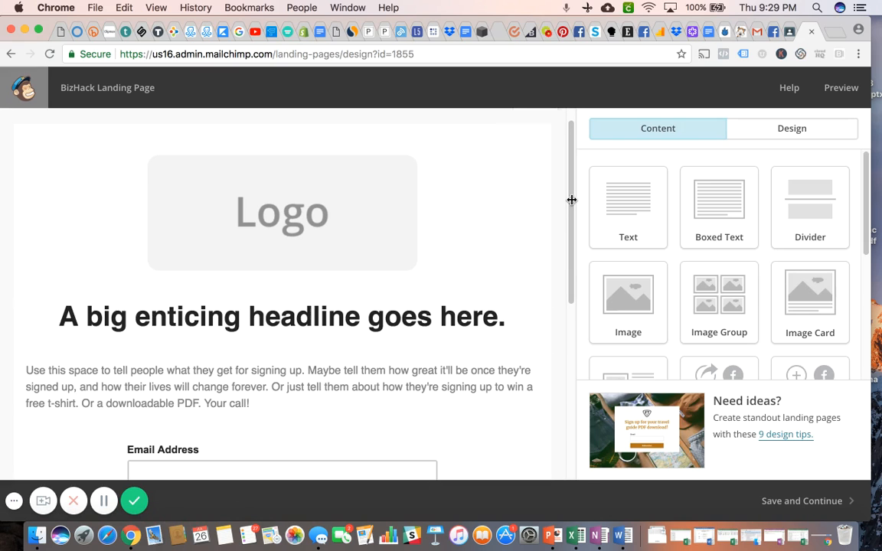
Save the landing page design and review the remaining setup items through to Settings & Tracking.
left_click_drag(571, 212, 576, 412)
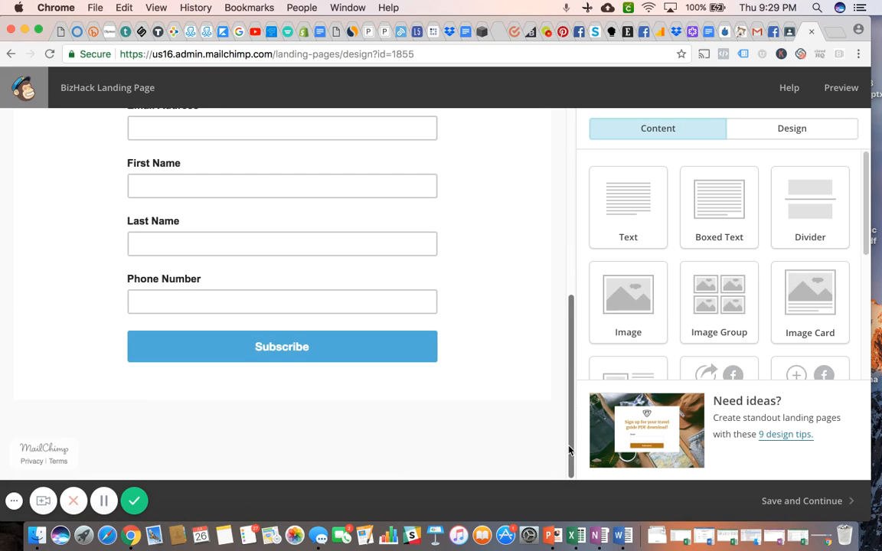
left_click(800, 507)
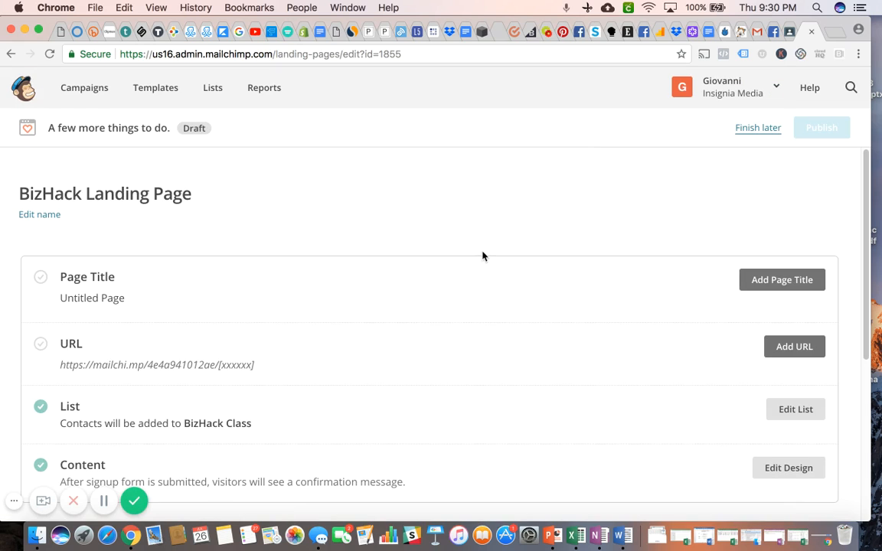
scroll(486, 254, "down", 3)
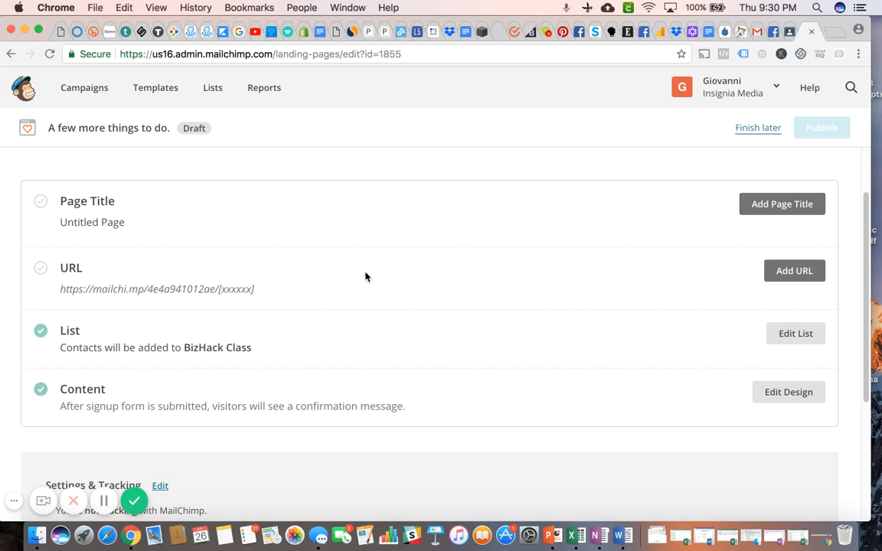
scroll(480, 285, "down", 4)
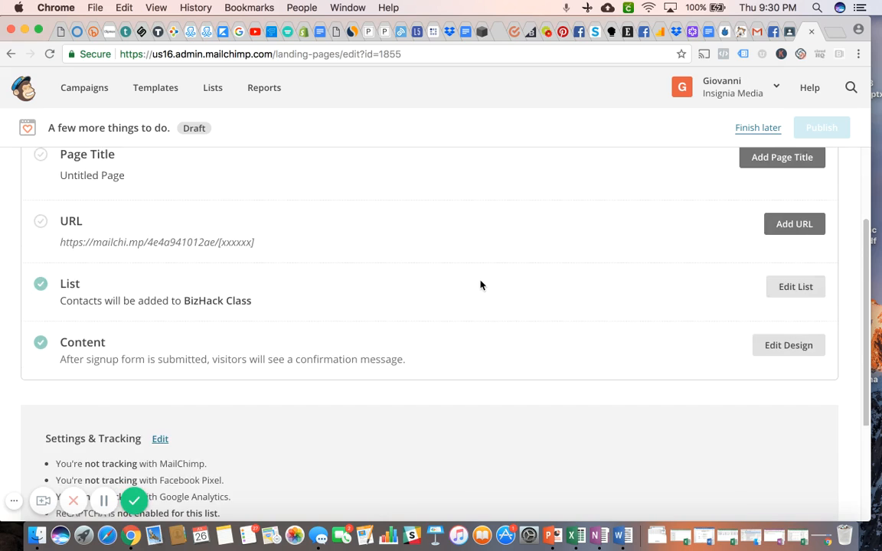
scroll(480, 285, "down", 2)
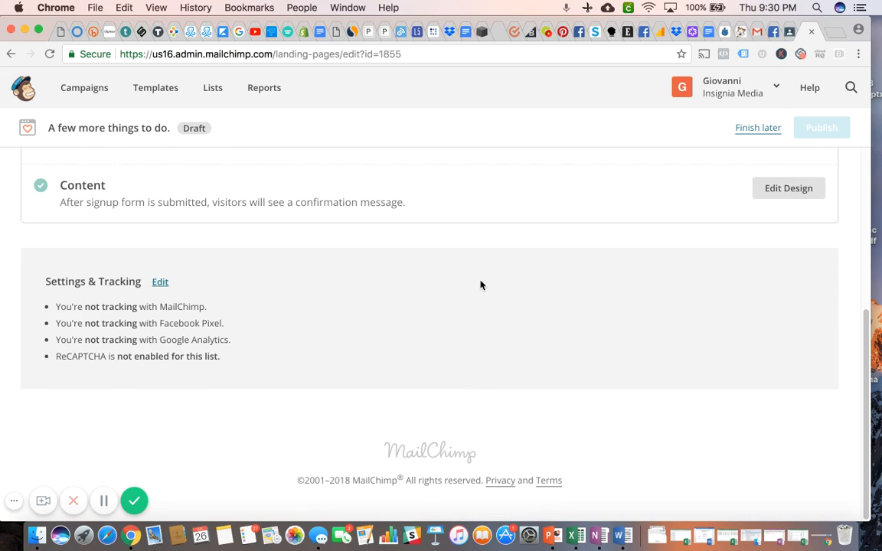
Edit the landing page's Settings & Tracking and enable Track with MailChimp.
left_click(160, 283)
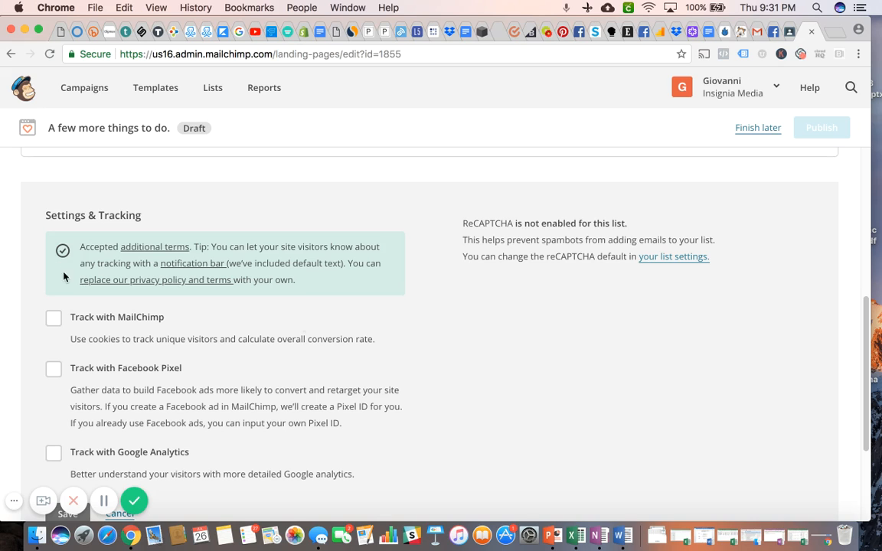
scroll(432, 294, "down", 1)
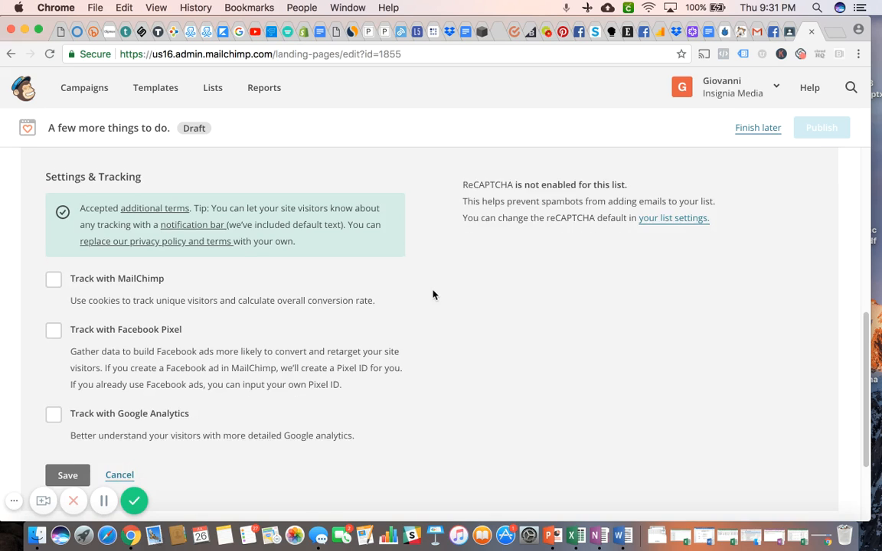
scroll(433, 295, "down", 1)
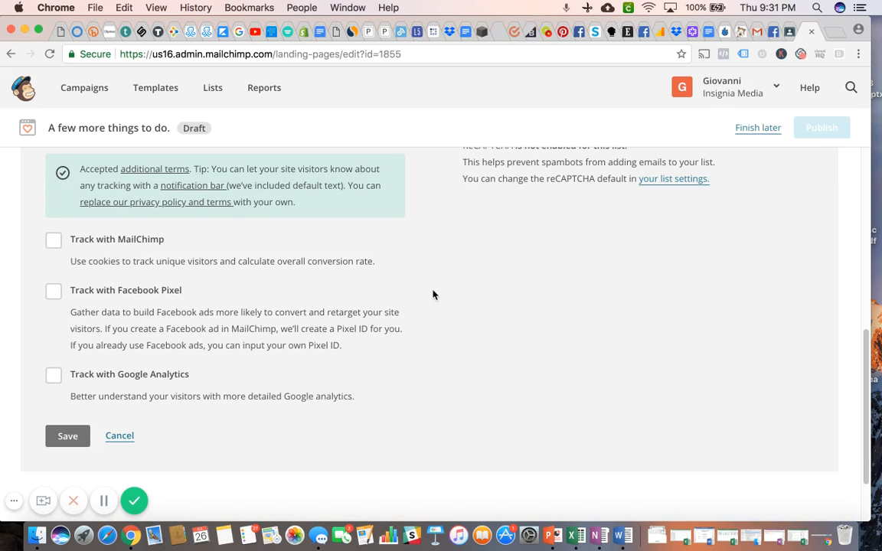
scroll(432, 295, "down", 1)
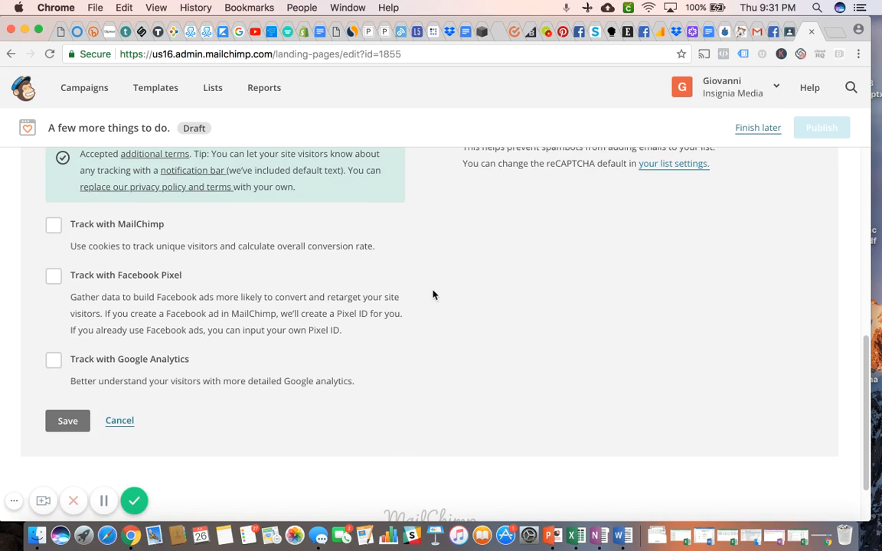
scroll(432, 295, "up", 1)
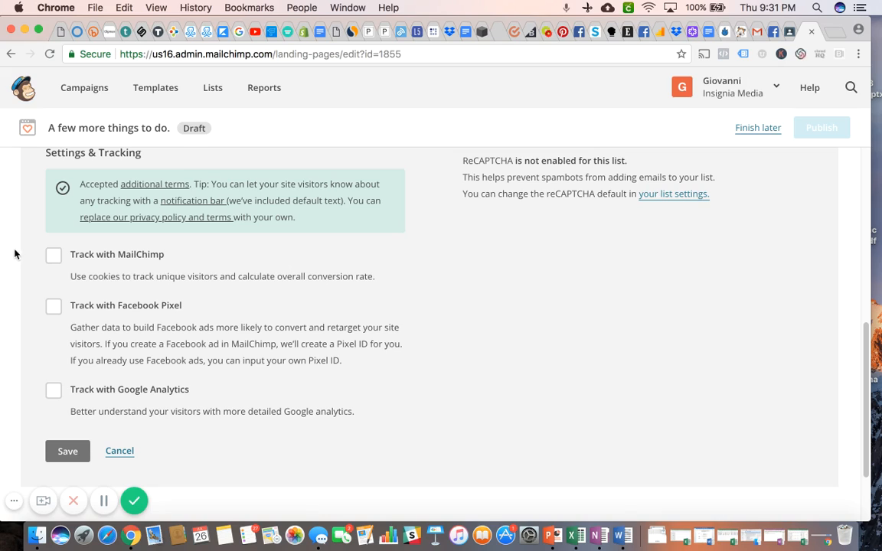
left_click(54, 256)
left_click(53, 394)
scroll(43, 433, "down", 1)
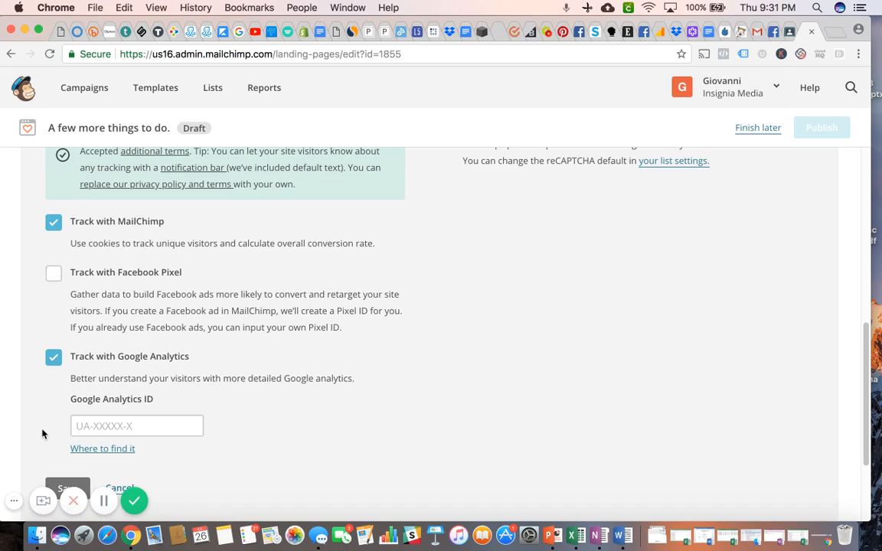
left_click(52, 359)
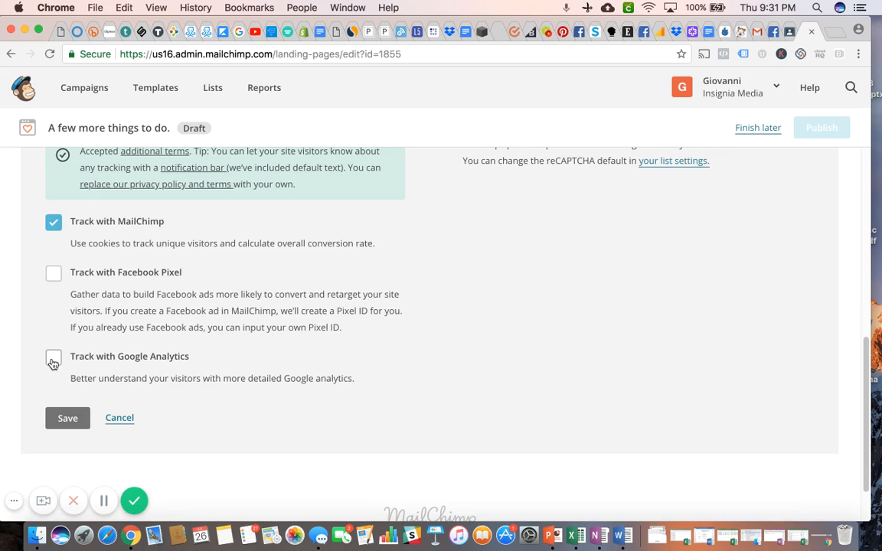
Enable Track with Facebook Pixel and choose to use an existing Pixel ID.
left_click(54, 276)
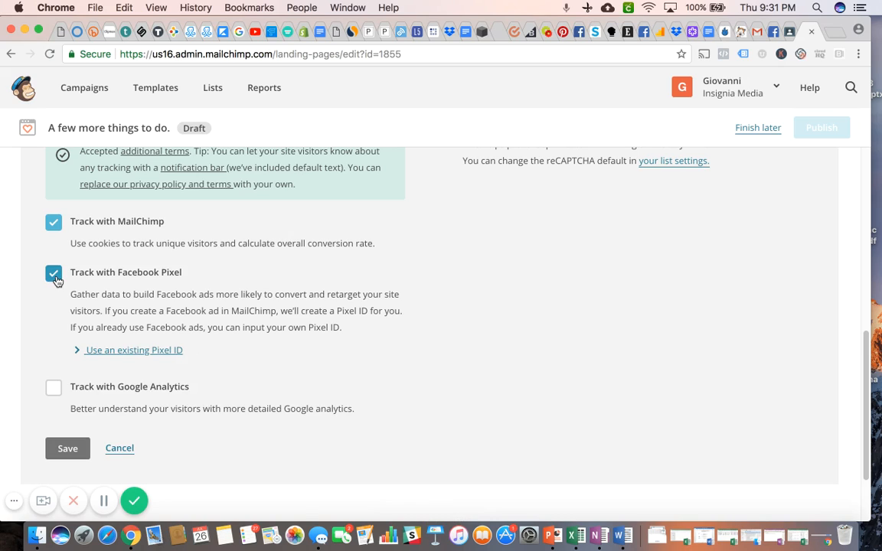
left_click(161, 353)
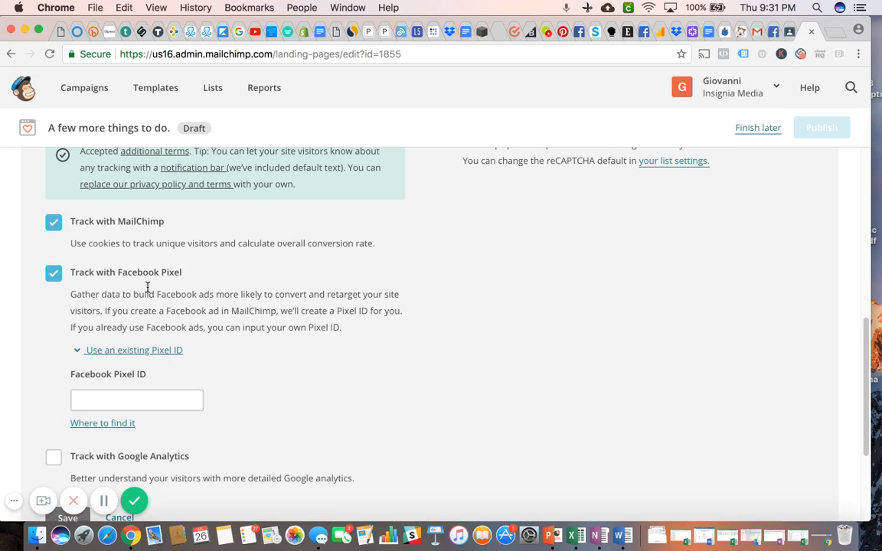
scroll(257, 354, "down", 2)
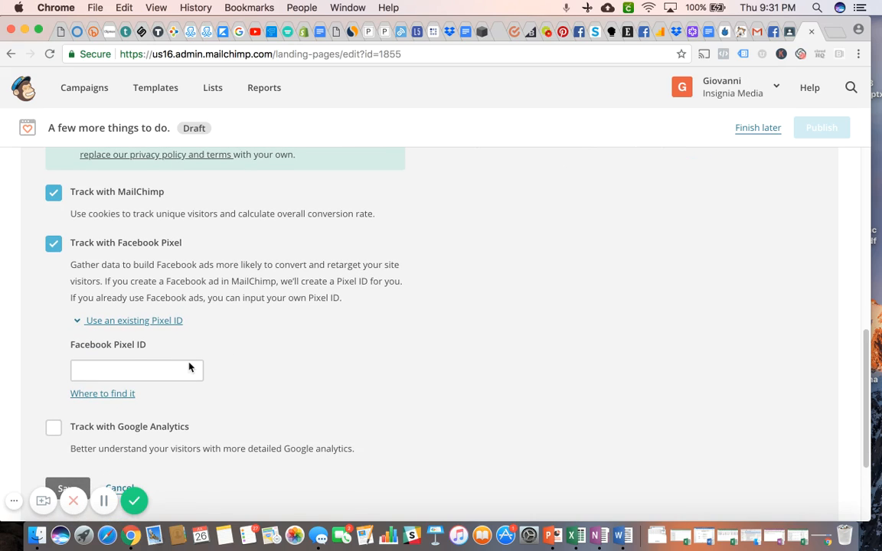
left_click(161, 369)
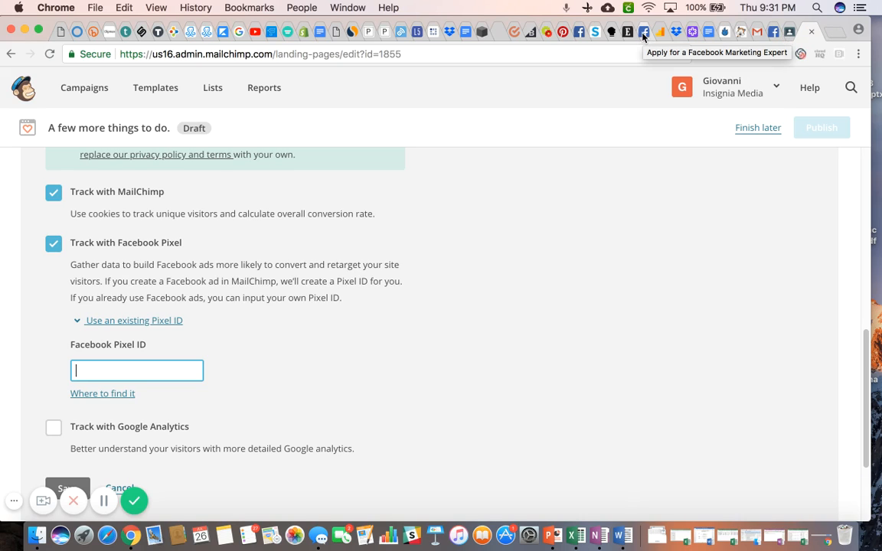
Open the Facebook Business Manager selection page in a new browser tab.
left_click(835, 32)
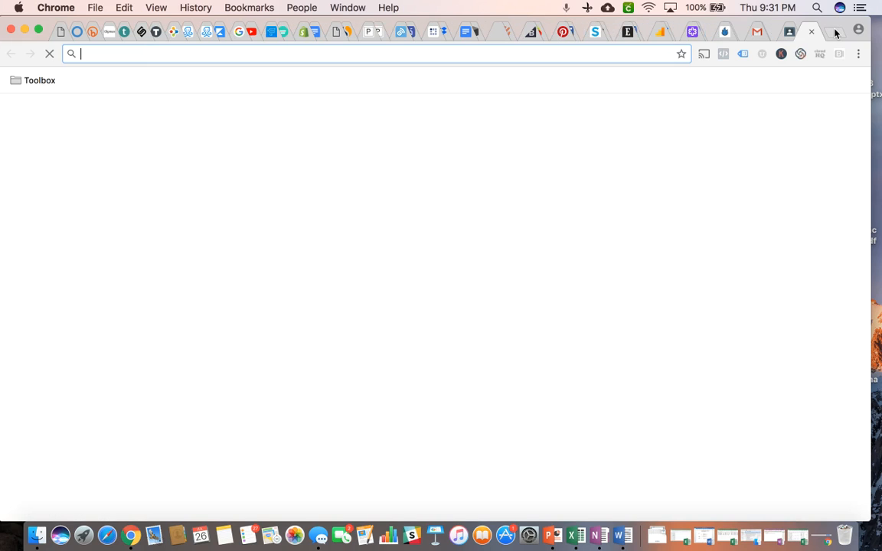
type("facebook.com")
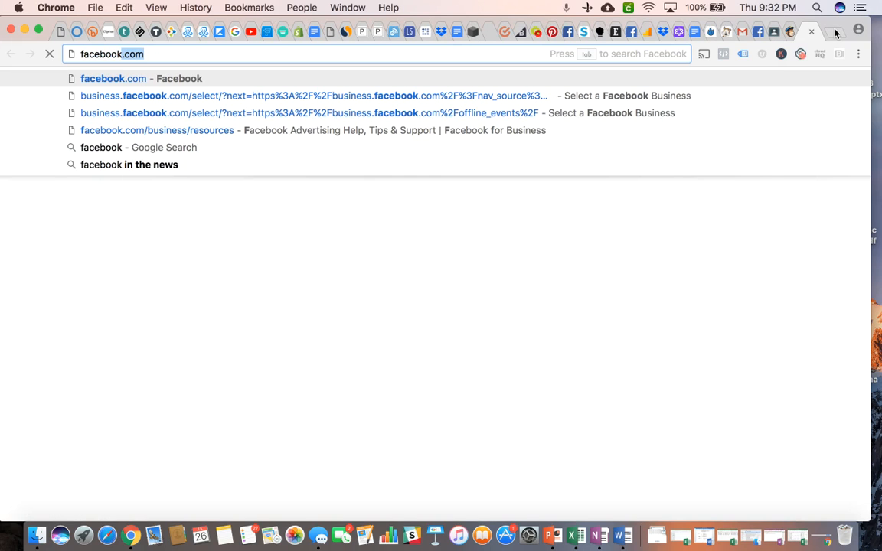
left_click(587, 96)
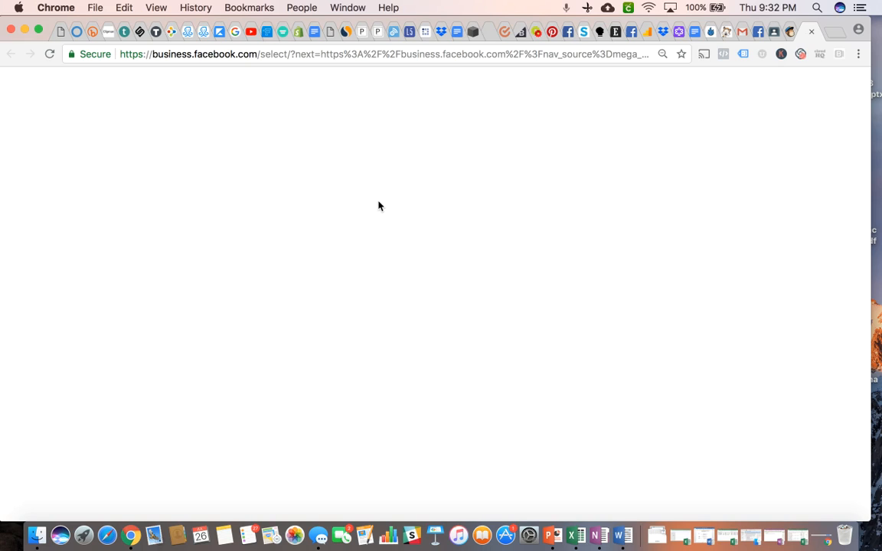
left_click(407, 53)
key("Return")
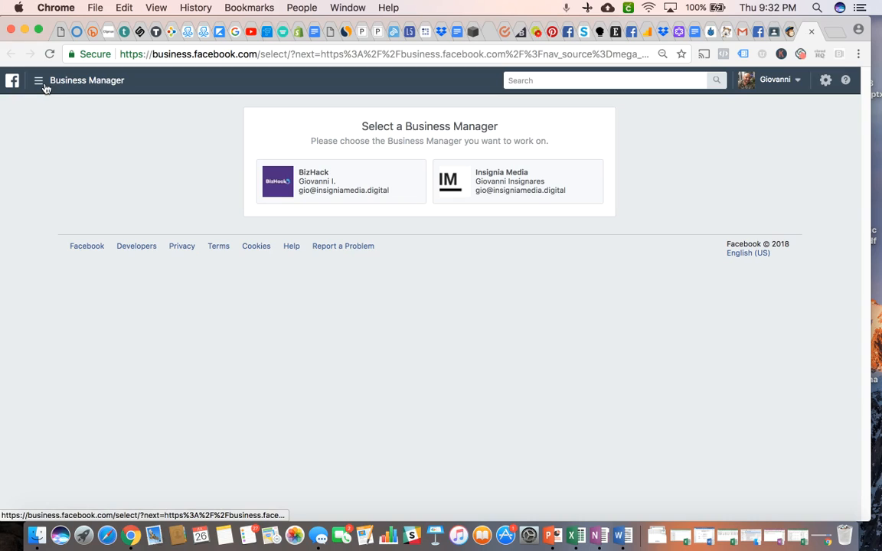
Go to the Pixels page among all the Business Manager tools.
left_click(45, 87)
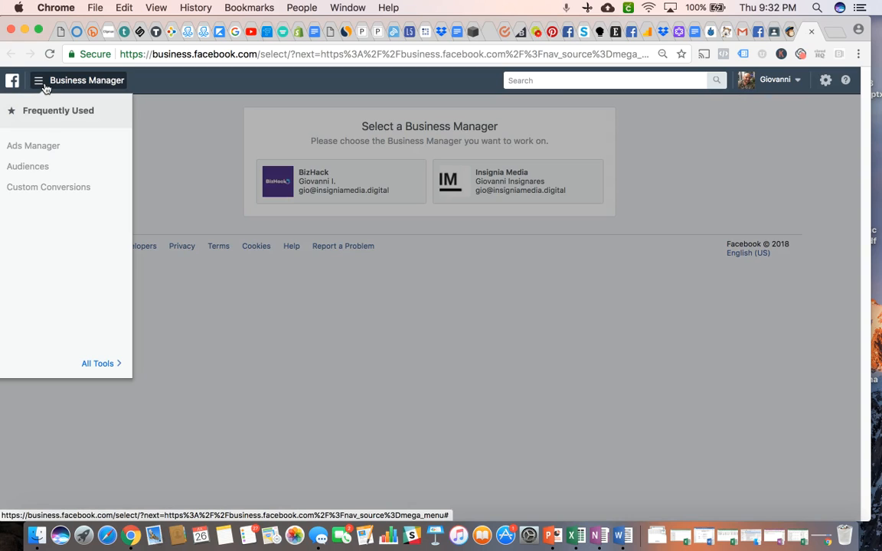
left_click(96, 363)
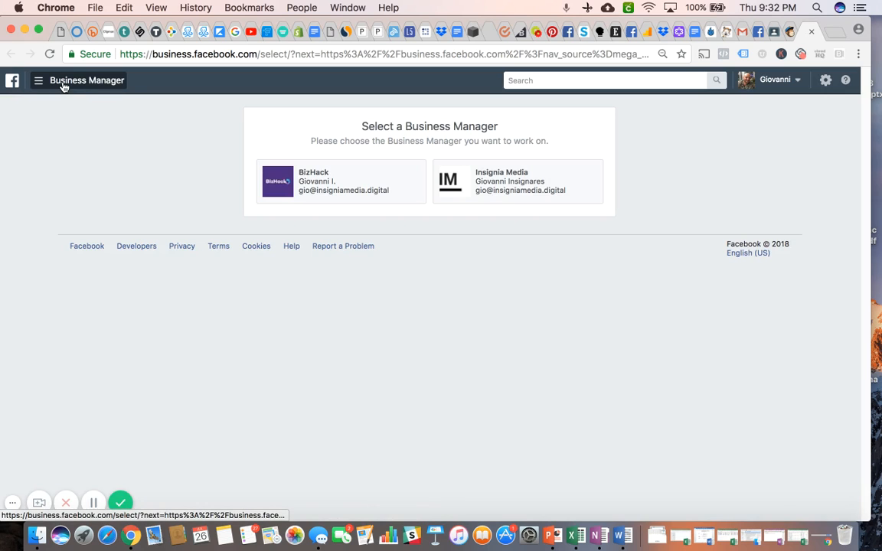
left_click(63, 87)
left_click(100, 365)
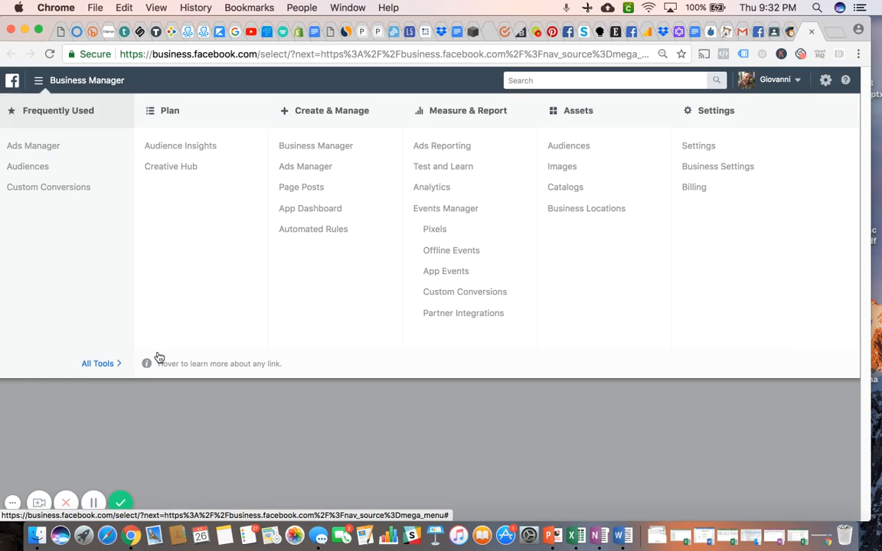
left_click(435, 231)
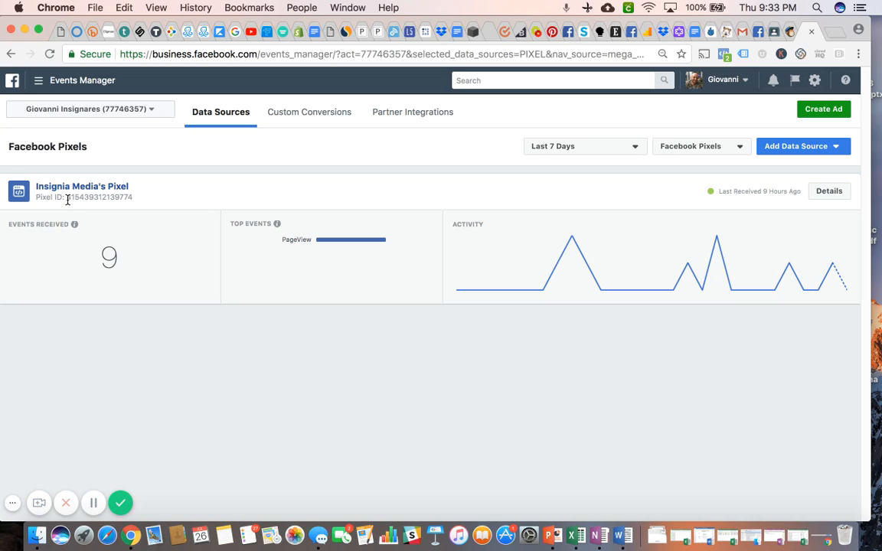
left_click_drag(68, 199, 126, 203)
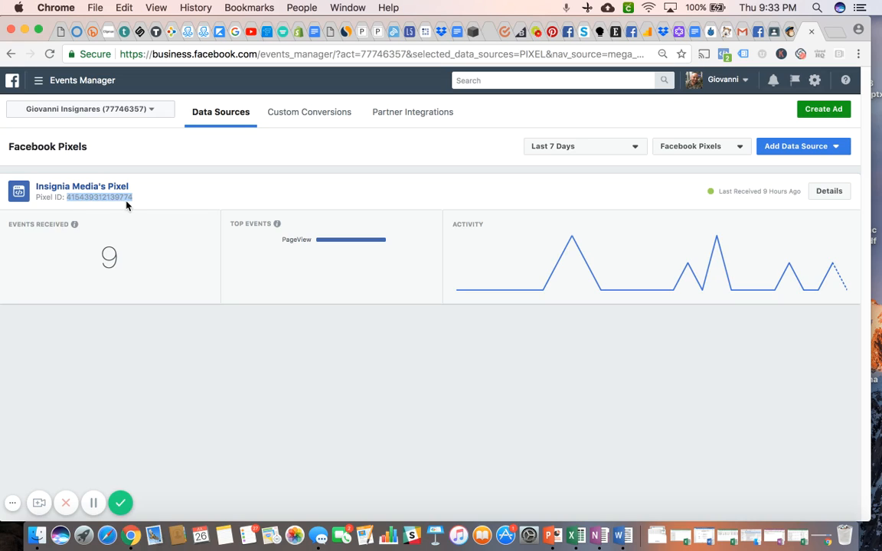
left_click(123, 8)
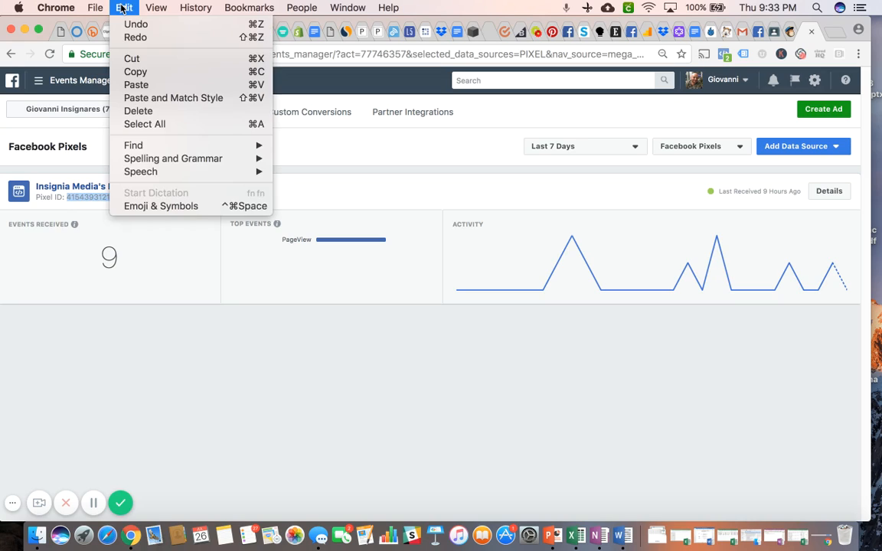
left_click(138, 72)
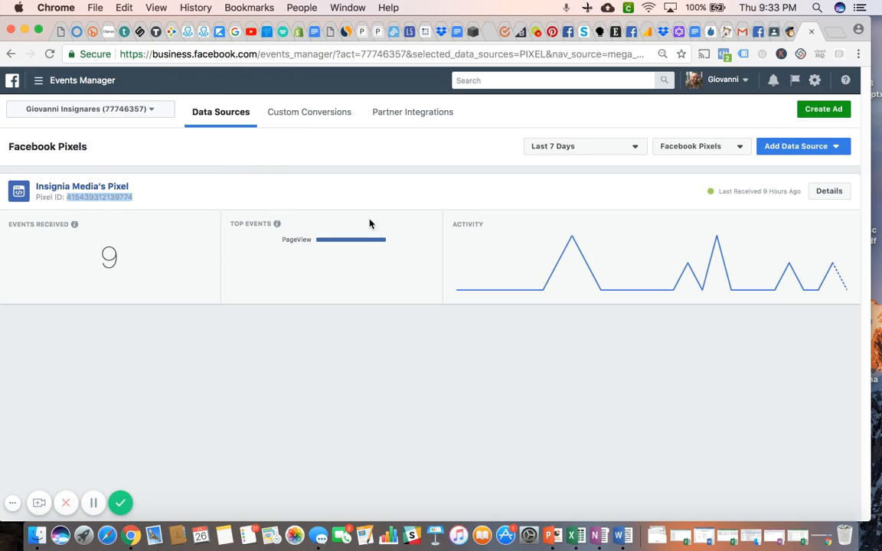
Return to MailChimp, paste the copied ID as the Facebook Pixel ID, and save the tracking settings.
left_click(789, 33)
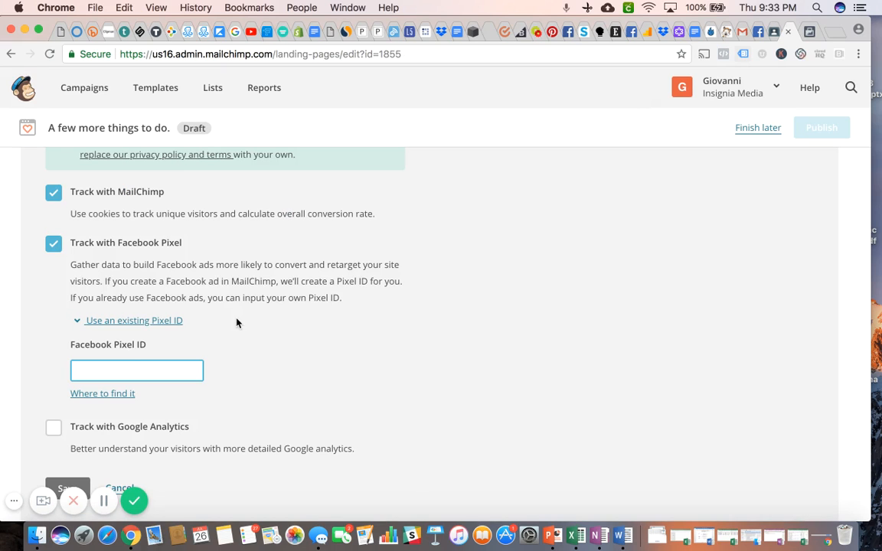
left_click(98, 370)
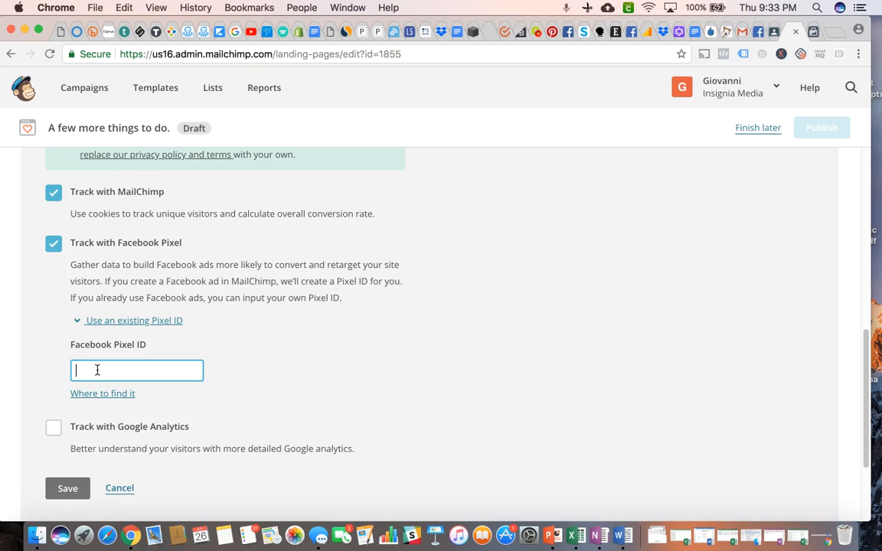
left_click(125, 8)
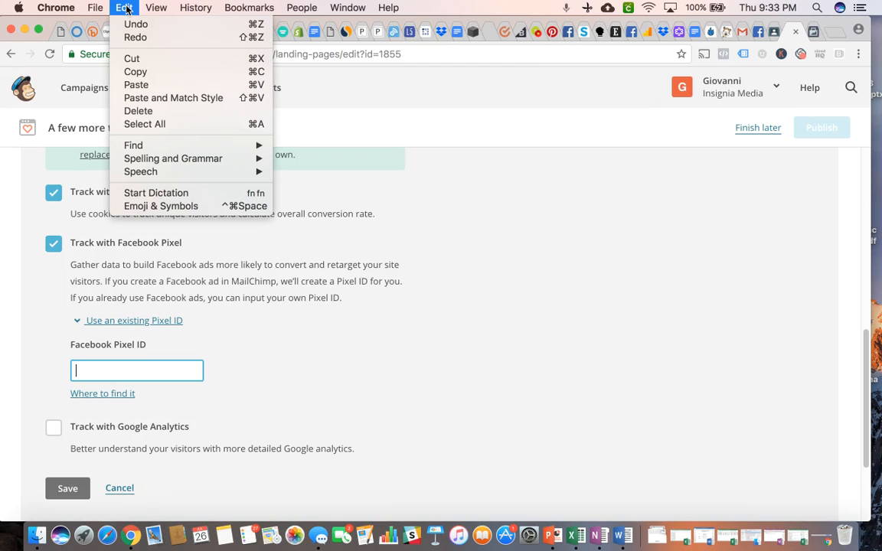
left_click(135, 85)
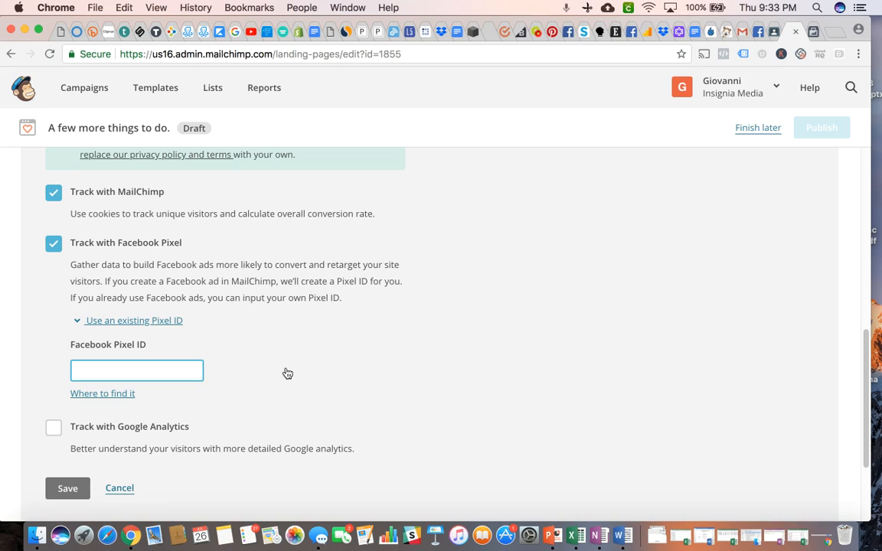
key("super+v")
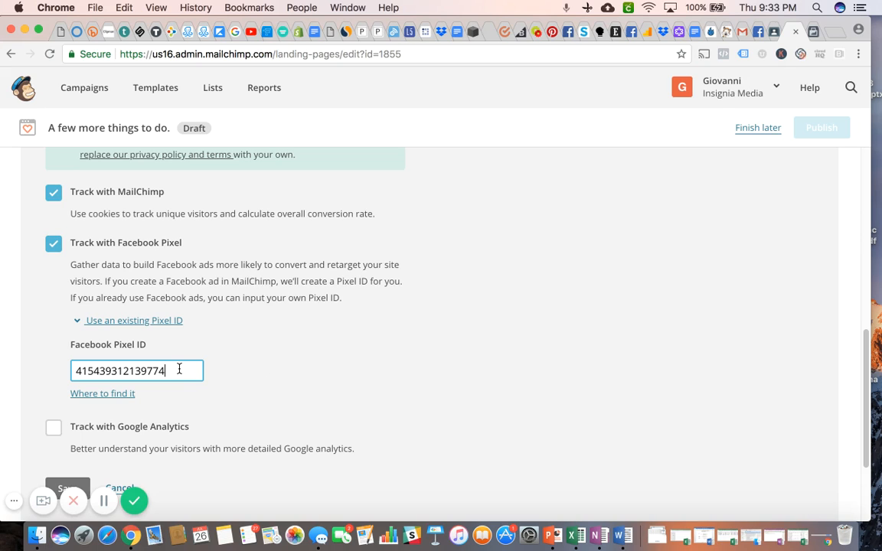
scroll(326, 364, "down", 2)
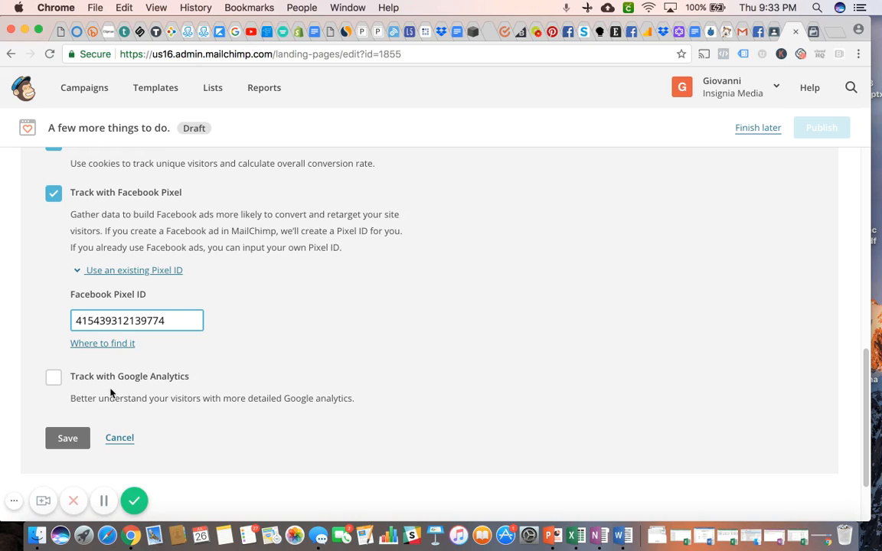
left_click(73, 438)
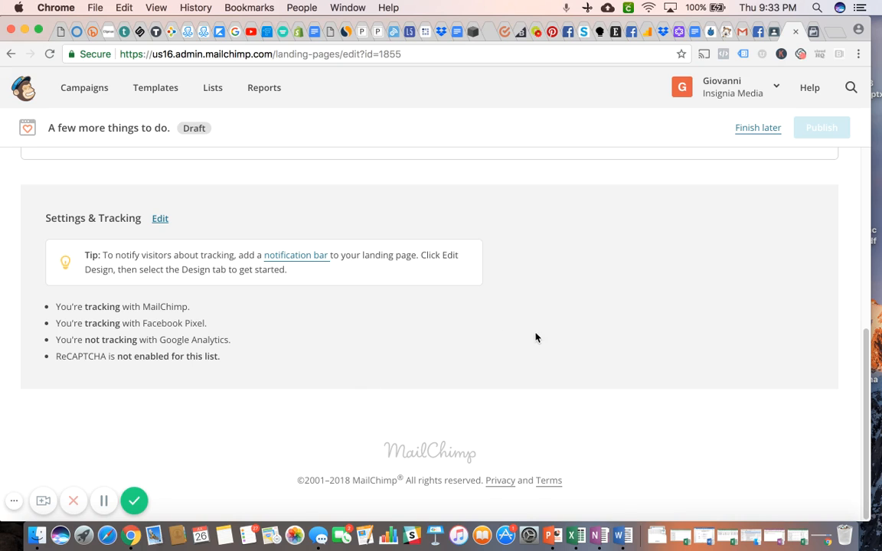
scroll(493, 346, "up", 2)
scroll(495, 346, "up", 5)
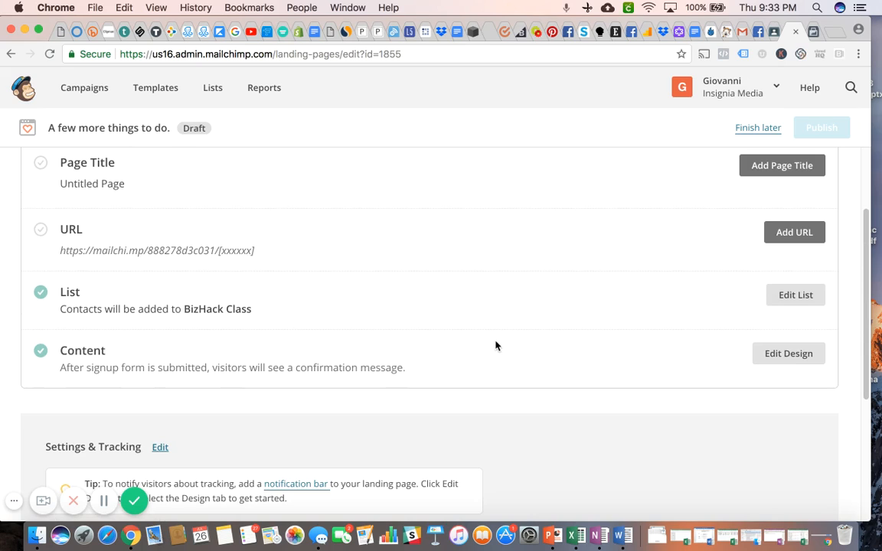
scroll(618, 316, "down", 7)
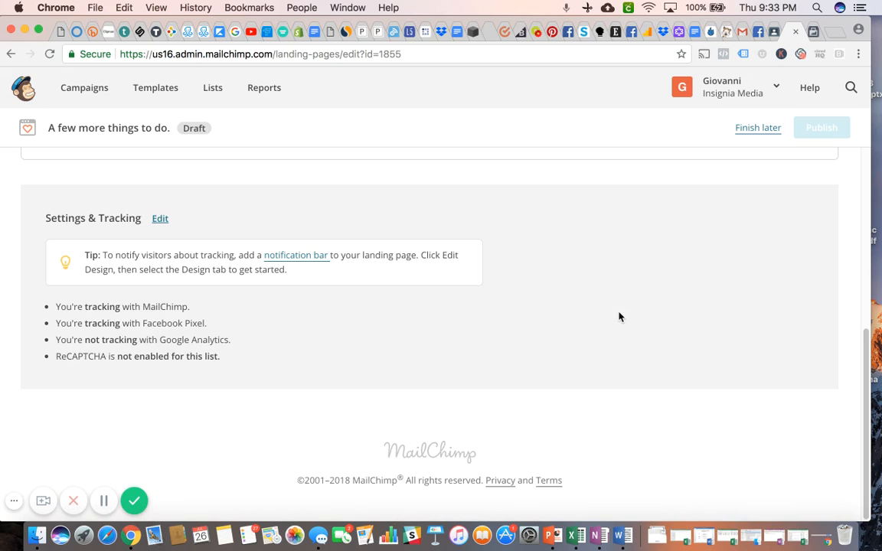
scroll(619, 316, "up", 10)
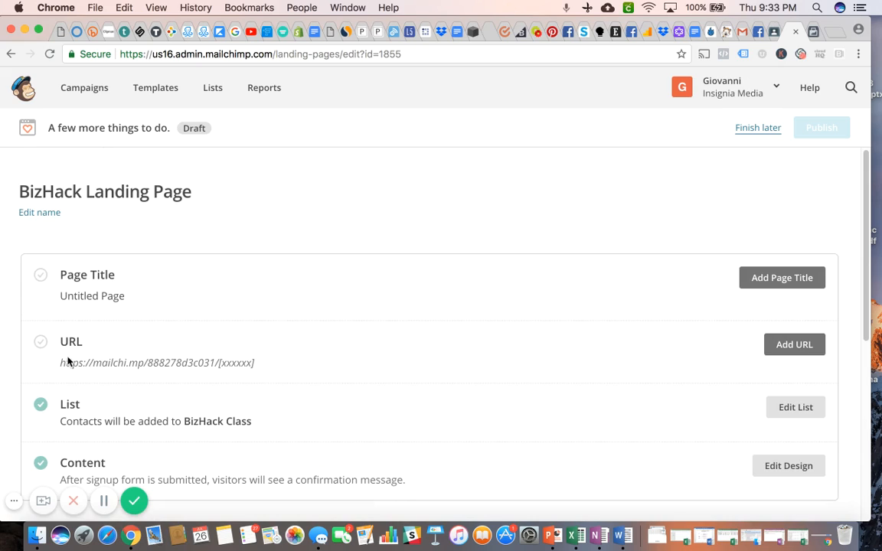
left_click(791, 277)
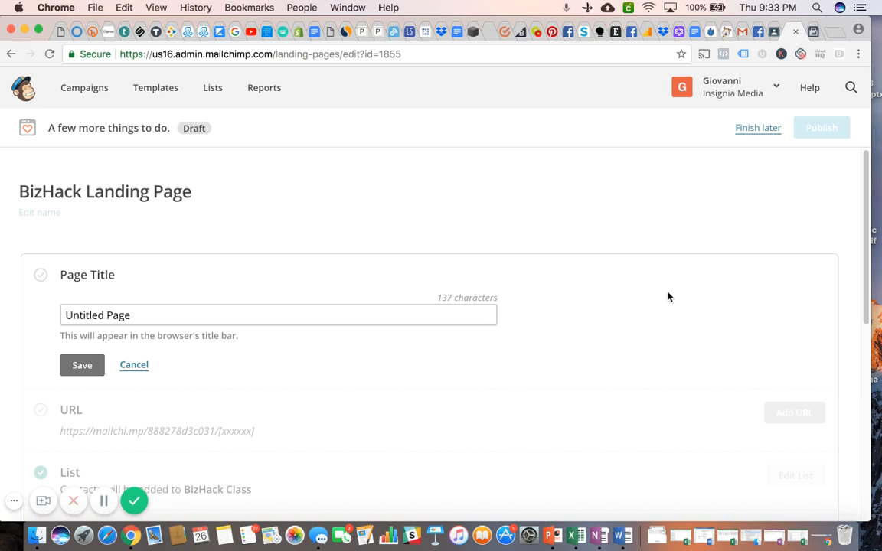
left_click(262, 312)
left_click(82, 372)
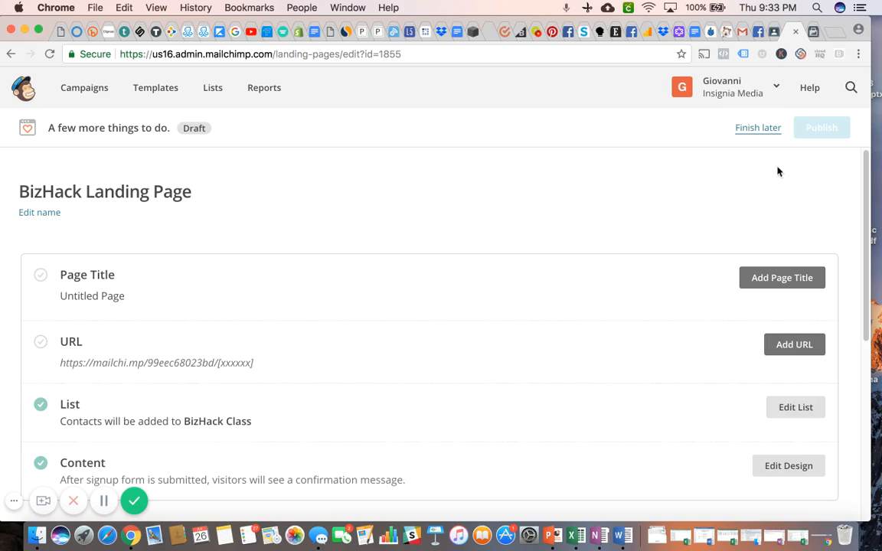
Set the landing page's title to "Sign Up for Email List" and save it.
left_click(790, 287)
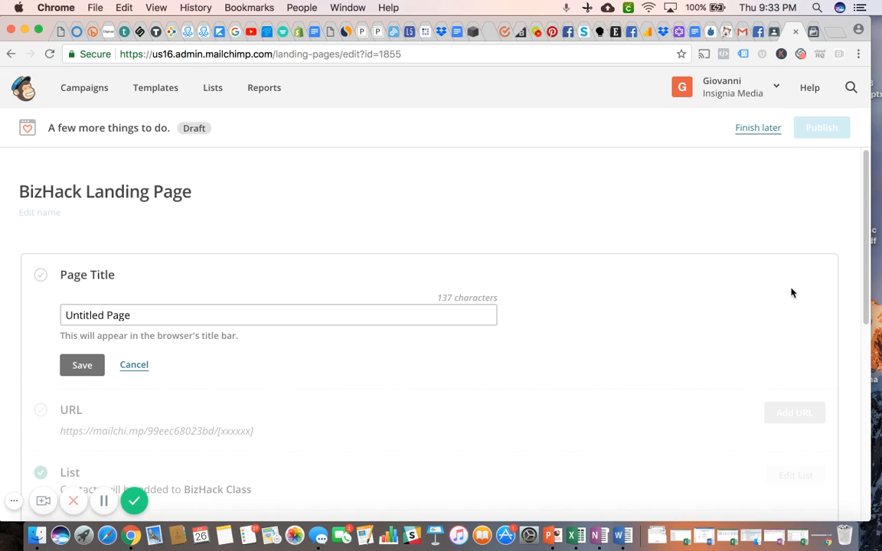
triple_click(289, 314)
type("Sign U")
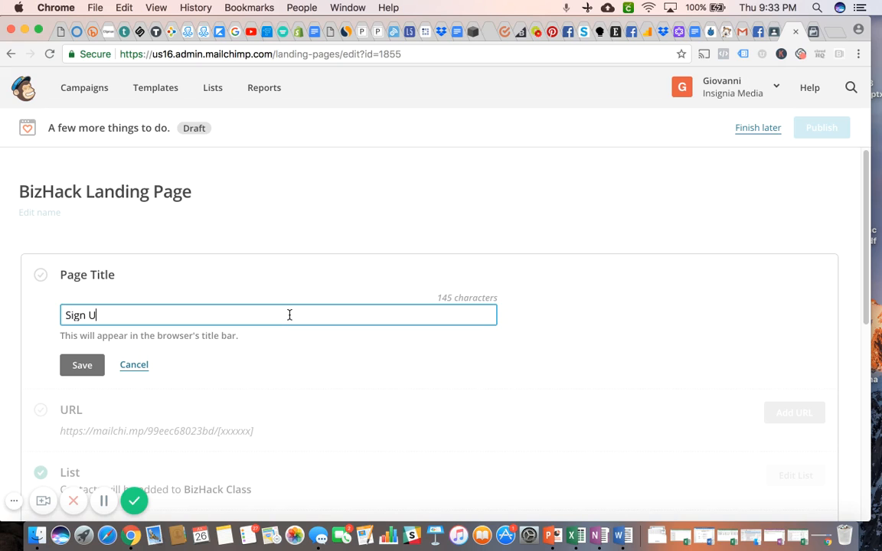
type("p for Emai;")
key("BackSpace")
type("l List")
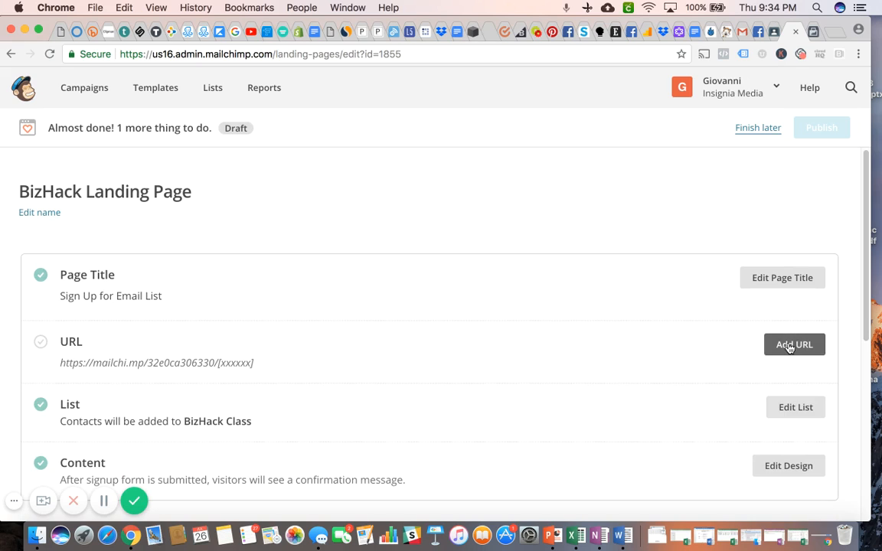
Add a landing page URL with the custom ending "bizhack" after the randomly generated part, and save it.
left_click(789, 344)
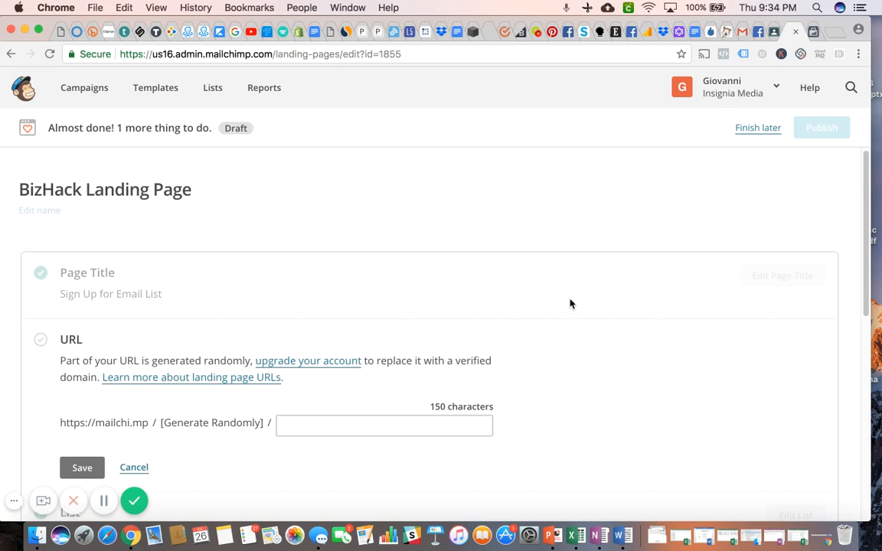
scroll(570, 304, "down", 2)
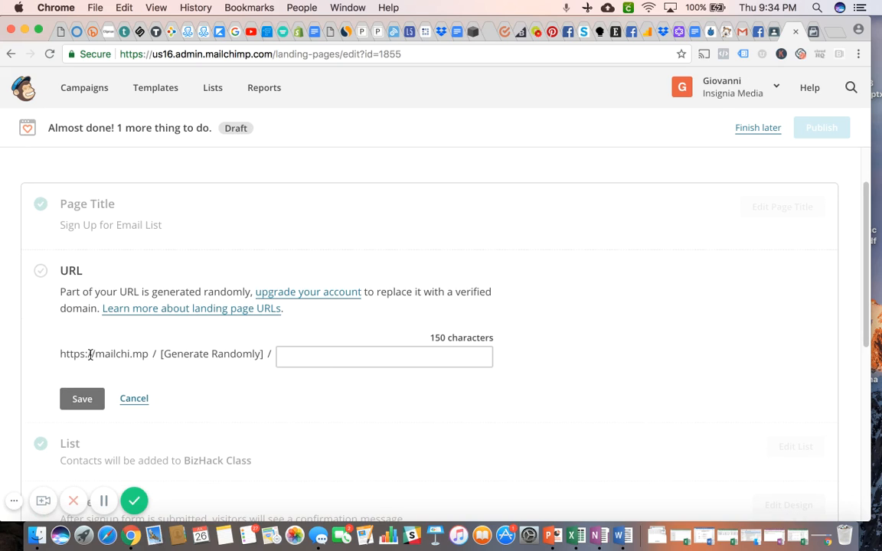
left_click_drag(61, 354, 264, 356)
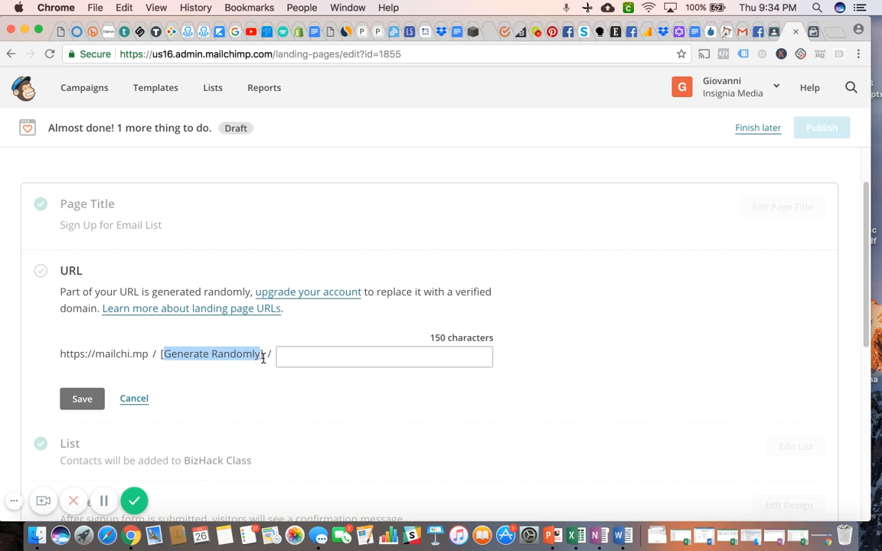
left_click(287, 354)
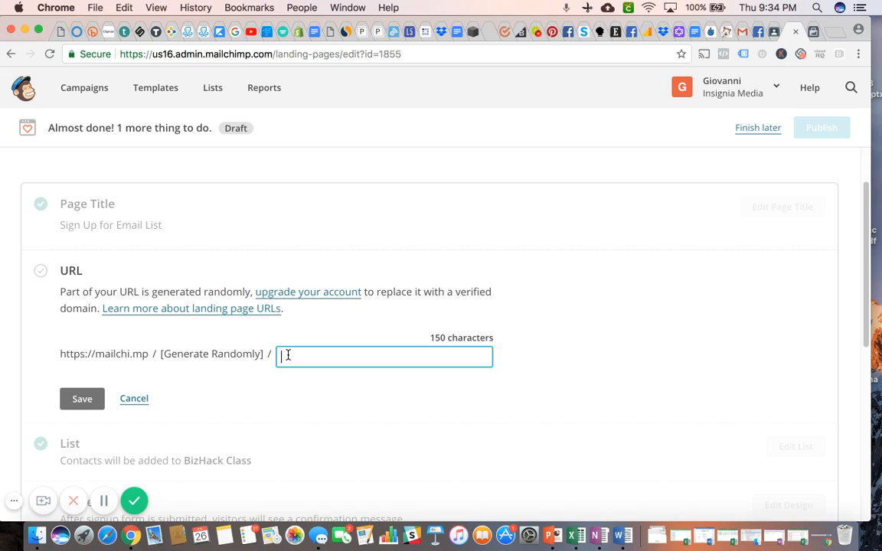
type("bizhack")
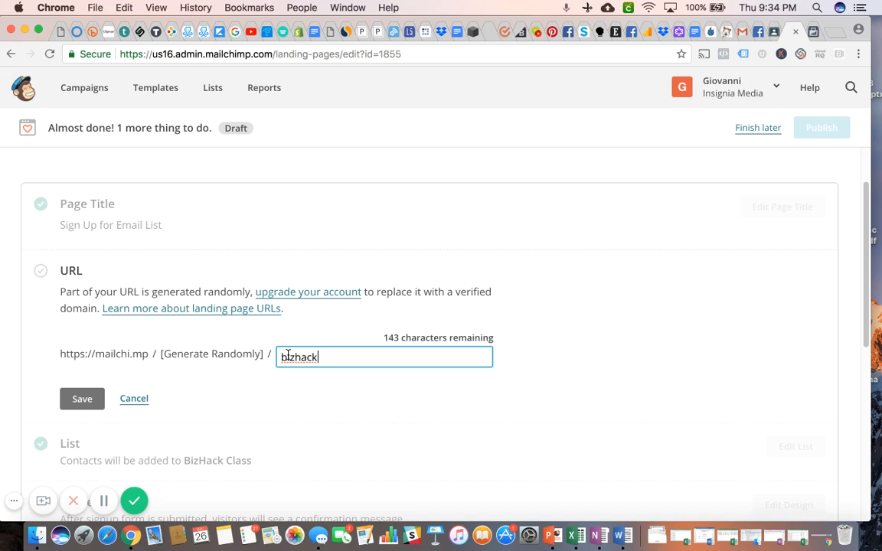
left_click(79, 398)
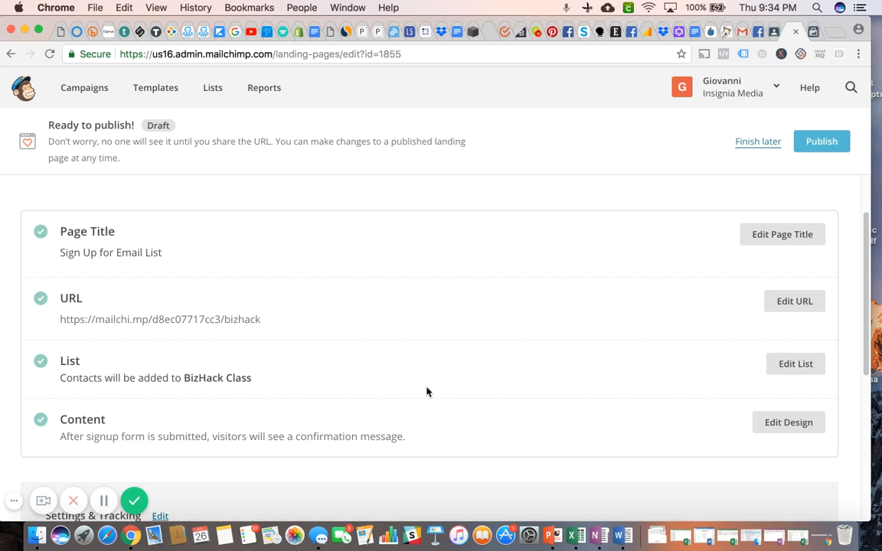